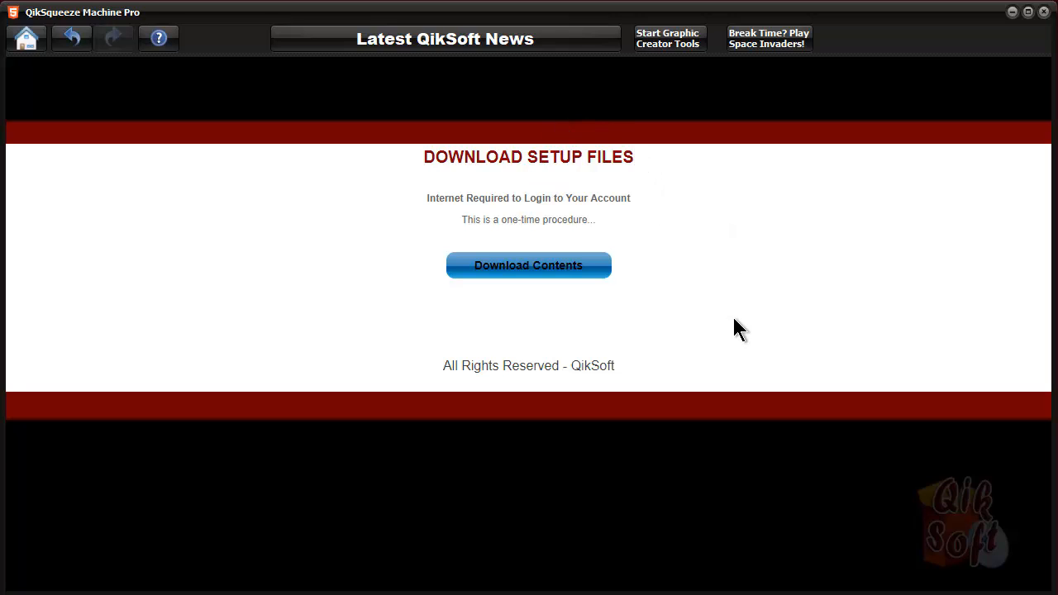
- Download the setup contents and start building with the Download Page Builder
{"action": "left_click", "coordinate": [514, 263]}
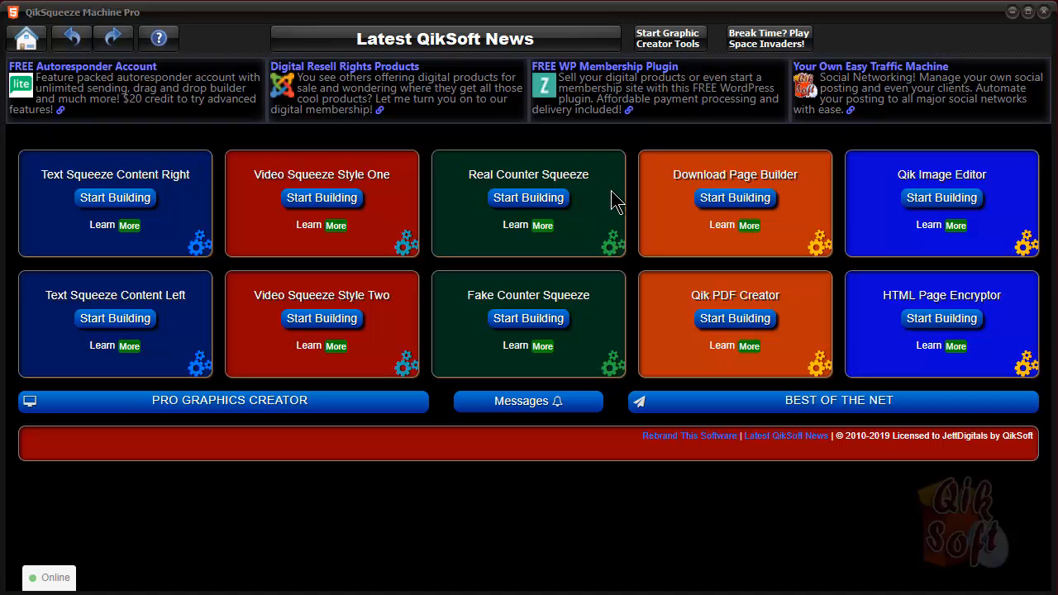
{"action": "left_click", "coordinate": [740, 202]}
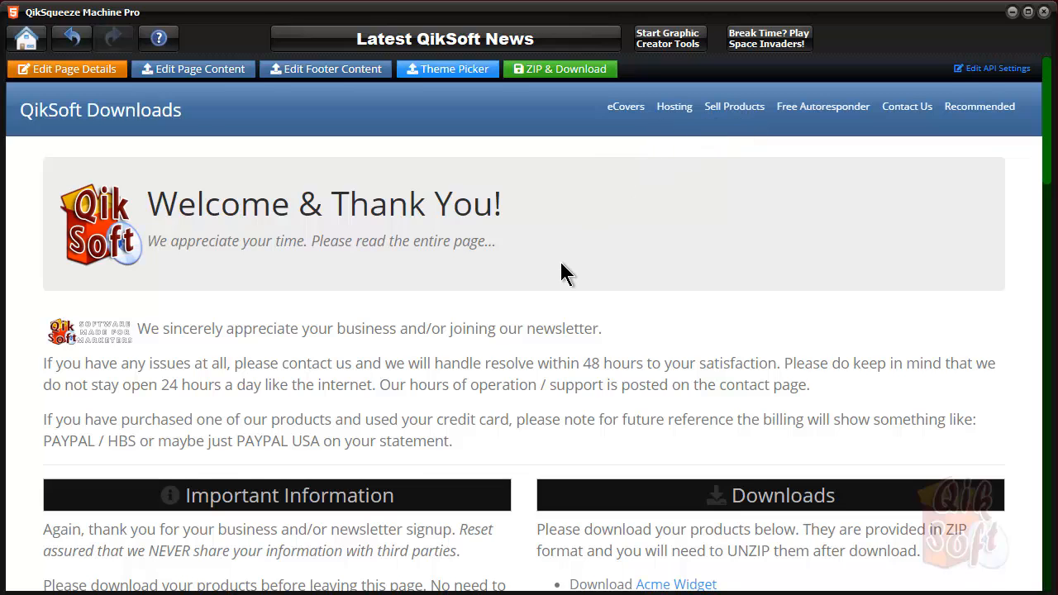
- Review the sample download page from the welcome header through the product sections to the footer, and return to its beginning
{"action": "scroll", "coordinate": [560, 262], "scroll_direction": "down", "scroll_amount": 5}
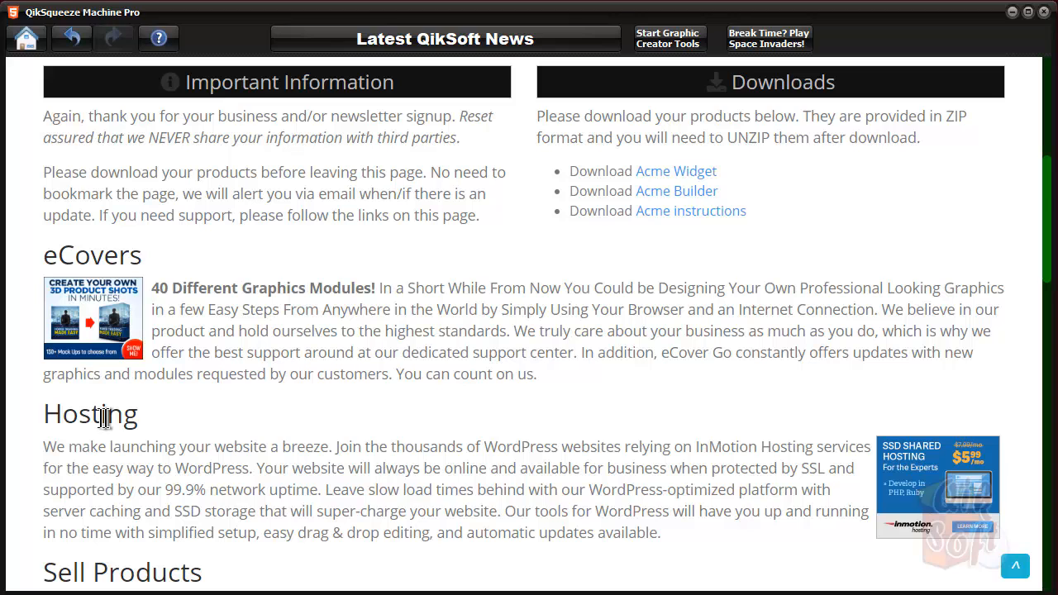
{"action": "scroll", "coordinate": [211, 417], "scroll_direction": "down", "scroll_amount": 3}
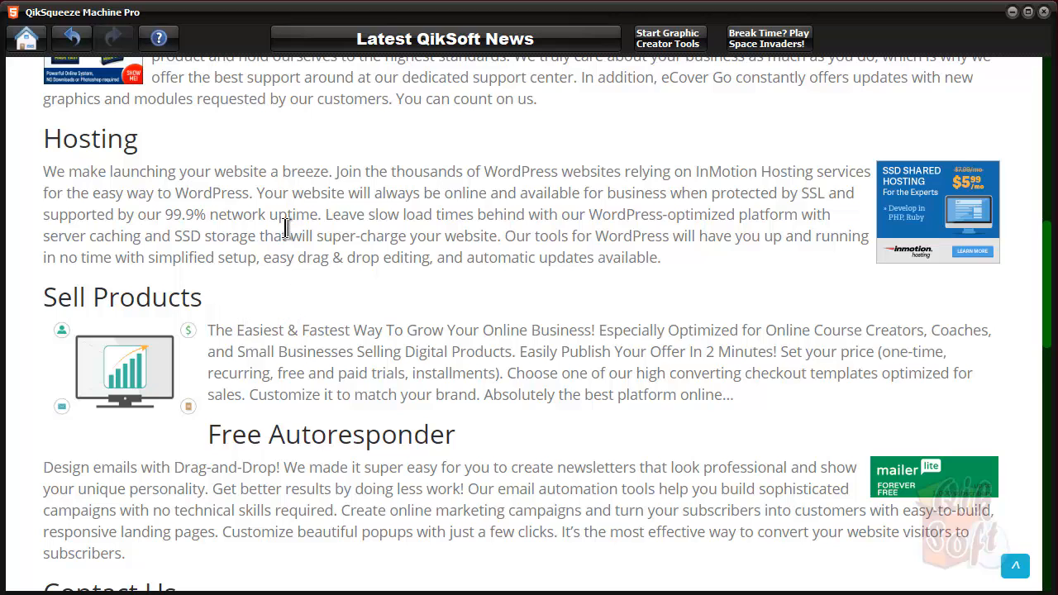
{"action": "scroll", "coordinate": [285, 229], "scroll_direction": "up", "scroll_amount": 2}
{"action": "scroll", "coordinate": [286, 229], "scroll_direction": "down", "scroll_amount": 2}
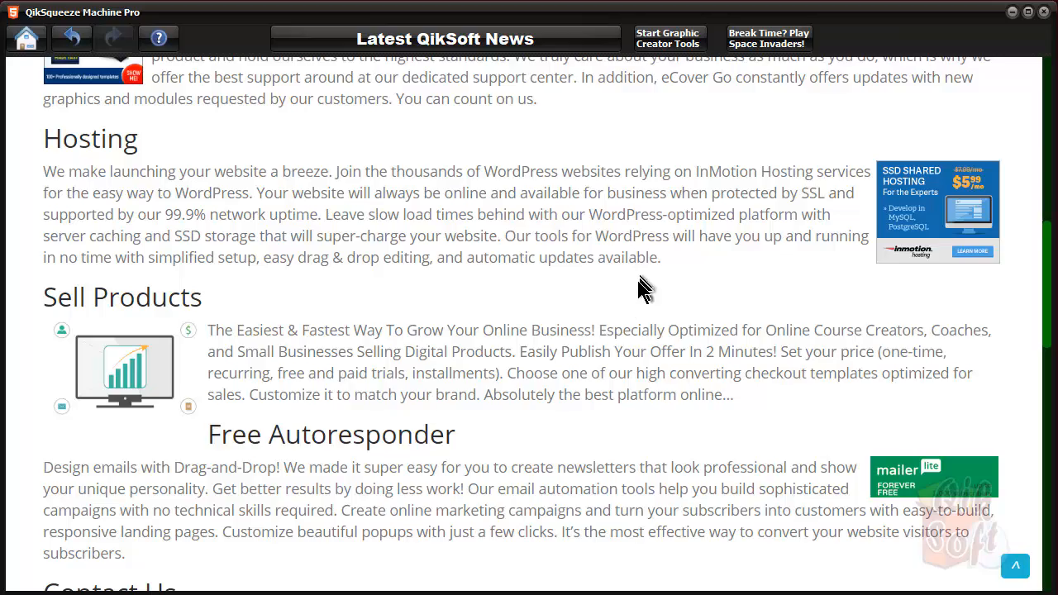
{"action": "scroll", "coordinate": [638, 277], "scroll_direction": "down", "scroll_amount": 5}
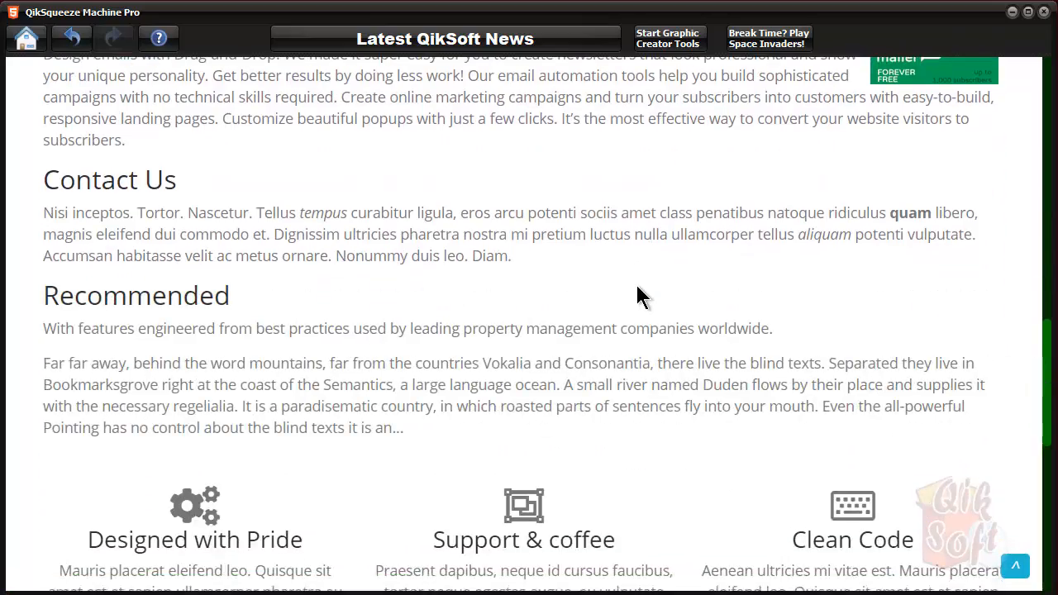
{"action": "scroll", "coordinate": [639, 297], "scroll_direction": "down", "scroll_amount": 5}
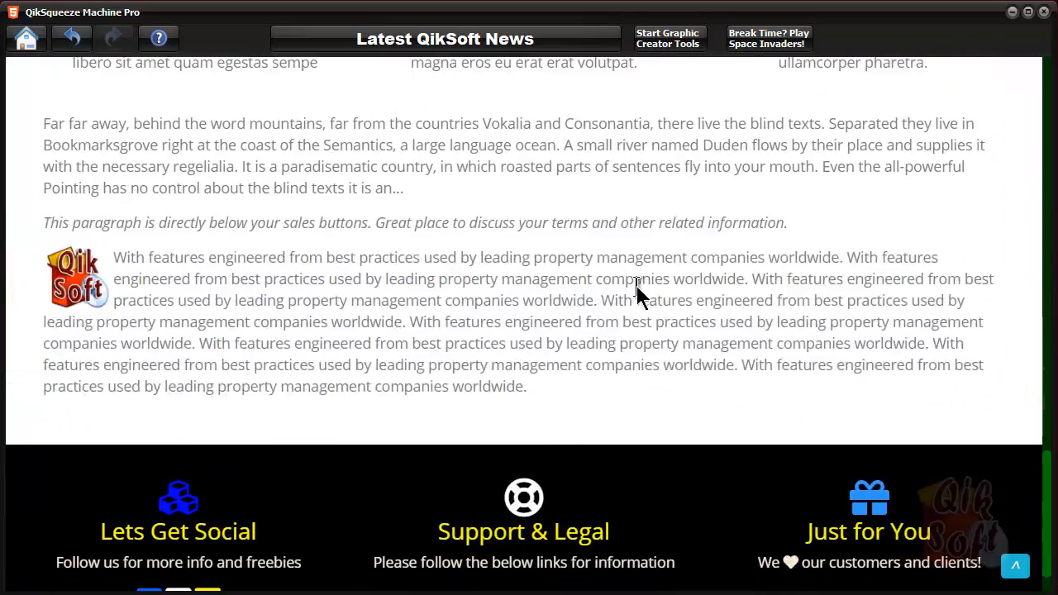
{"action": "scroll", "coordinate": [636, 286], "scroll_direction": "up", "scroll_amount": 3}
{"action": "scroll", "coordinate": [637, 285], "scroll_direction": "down", "scroll_amount": 3}
{"action": "scroll", "coordinate": [637, 285], "scroll_direction": "up", "scroll_amount": 1}
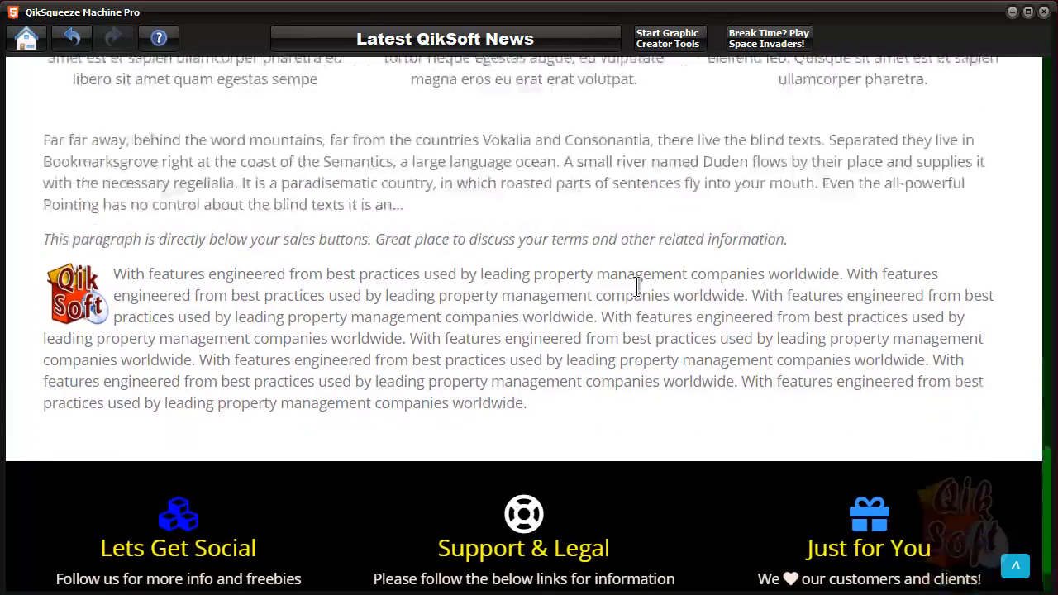
{"action": "scroll", "coordinate": [637, 285], "scroll_direction": "up", "scroll_amount": 15}
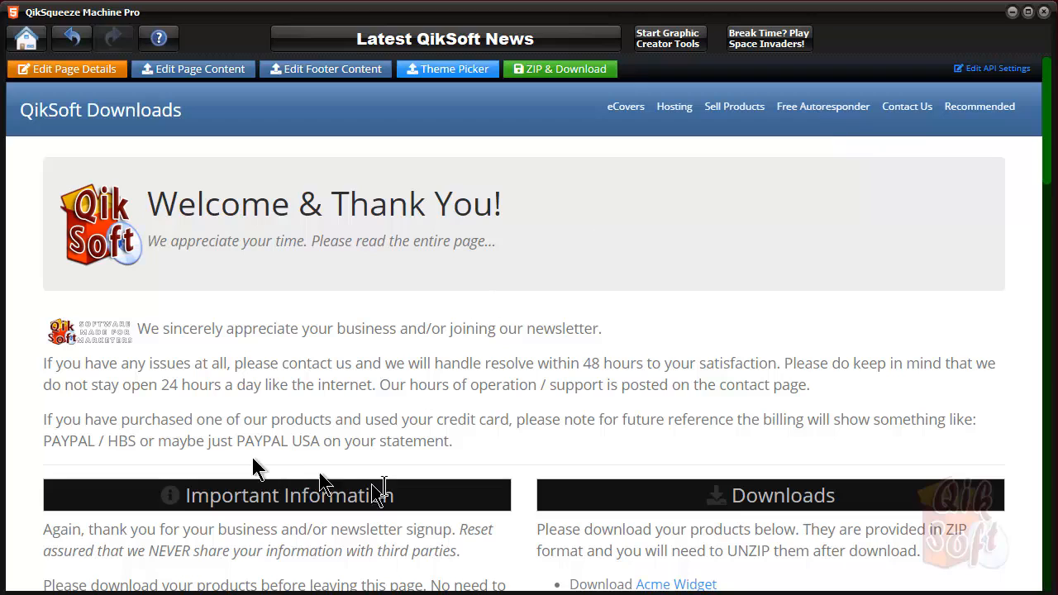
{"action": "scroll", "coordinate": [149, 392], "scroll_direction": "down", "scroll_amount": 5}
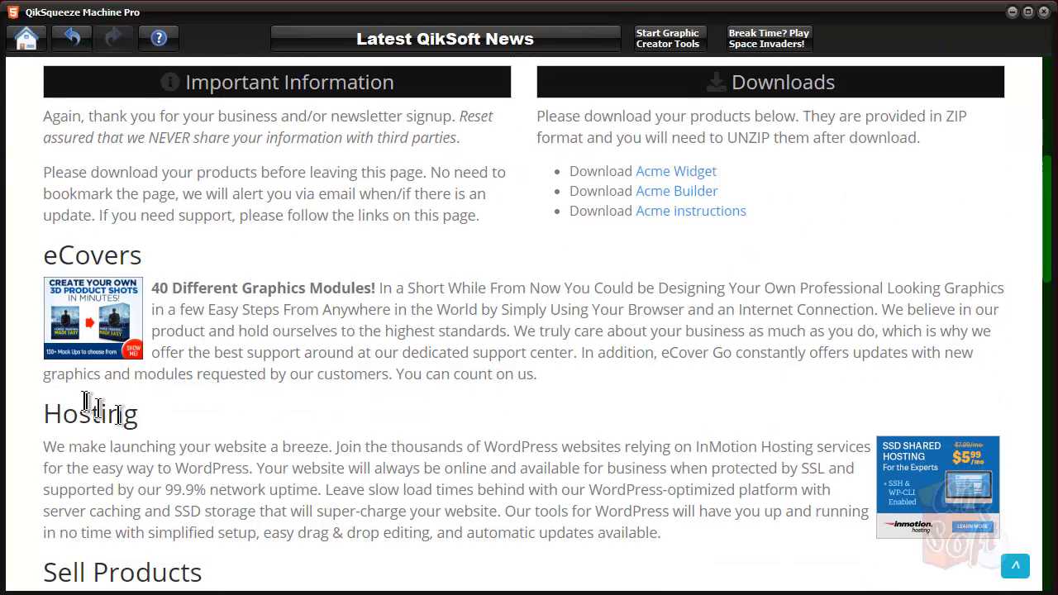
{"action": "scroll", "coordinate": [231, 416], "scroll_direction": "up", "scroll_amount": 5}
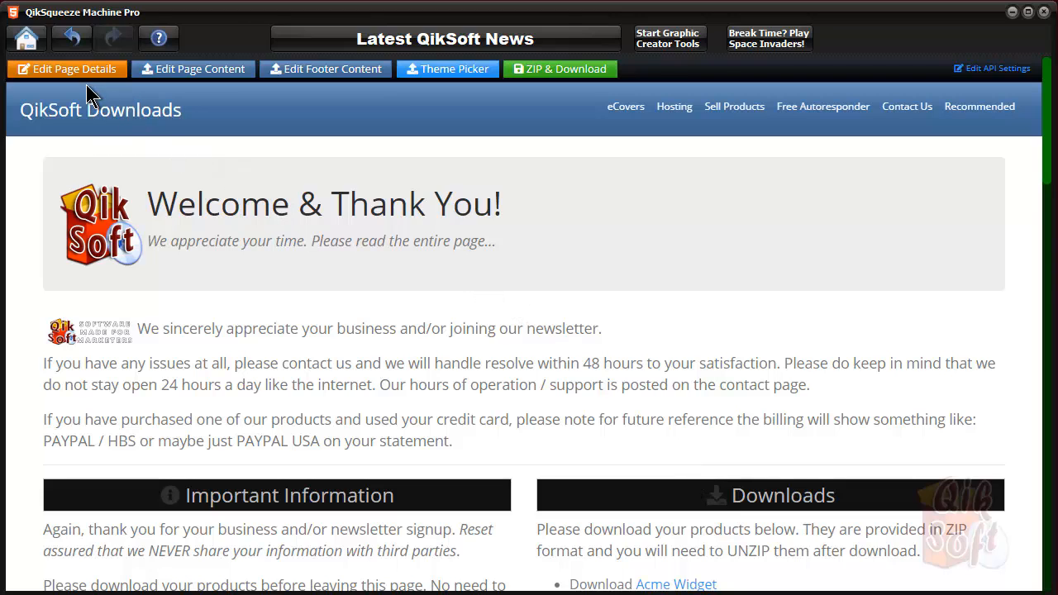
- Review the page details, including the site info help notes and extra script areas, and return without updating
{"action": "left_click", "coordinate": [82, 71]}
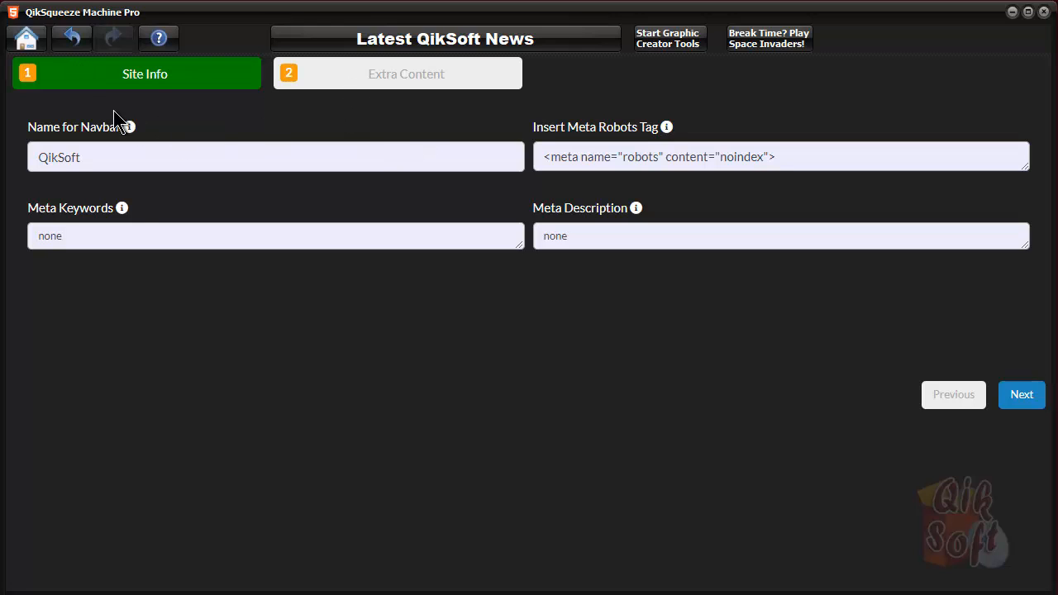
{"action": "mouse_move", "coordinate": [124, 151]}
{"action": "mouse_move", "coordinate": [668, 132]}
{"action": "mouse_move", "coordinate": [119, 210]}
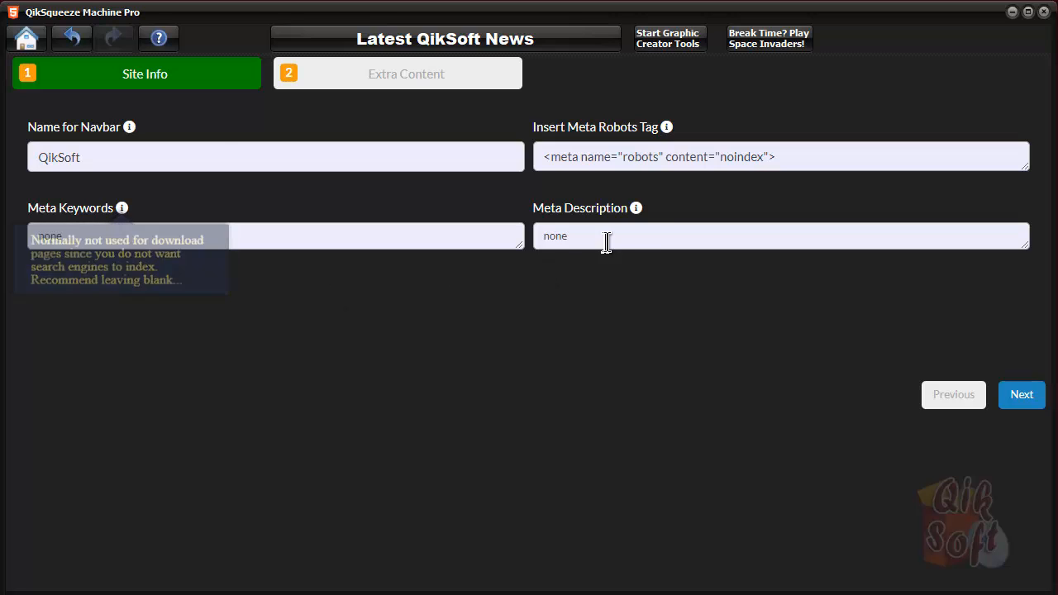
{"action": "left_click", "coordinate": [1022, 402]}
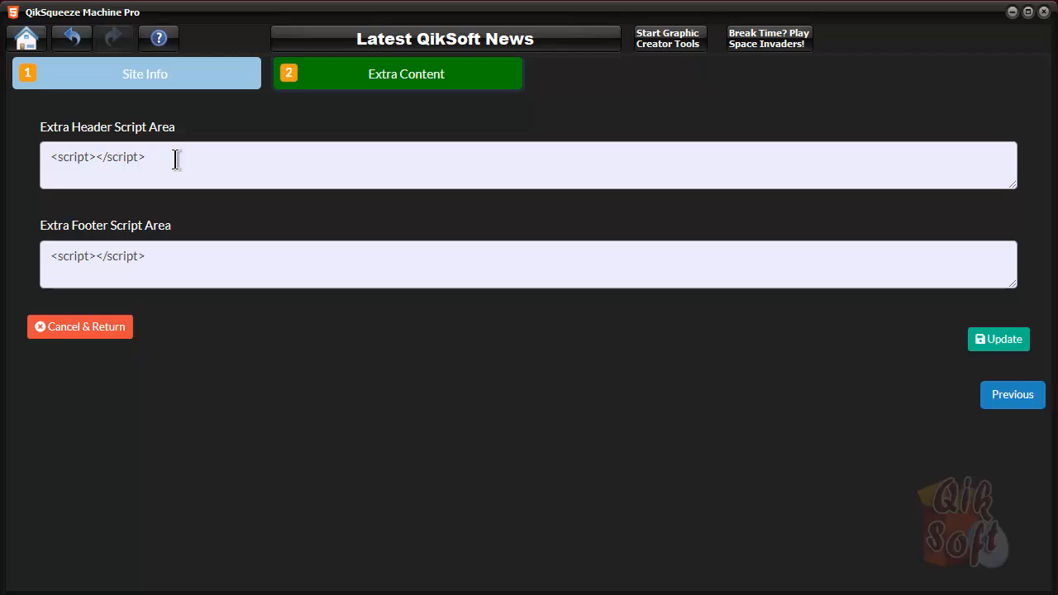
{"action": "left_click", "coordinate": [83, 329]}
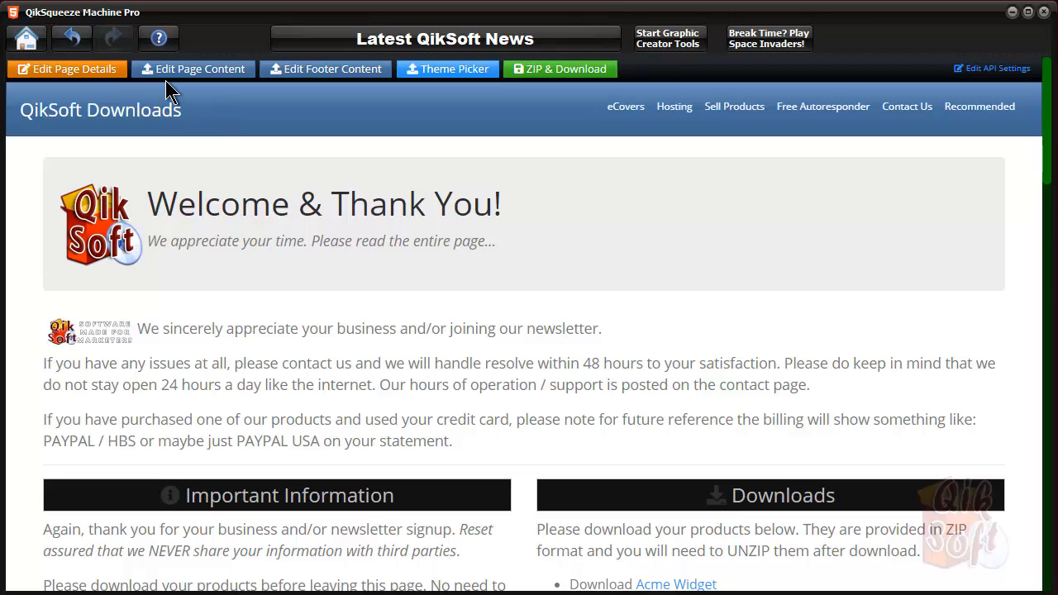
- Review the API settings for Amazon S3, Uploadcare and IMGUR image hosting, and return without updating
{"action": "left_click", "coordinate": [992, 72]}
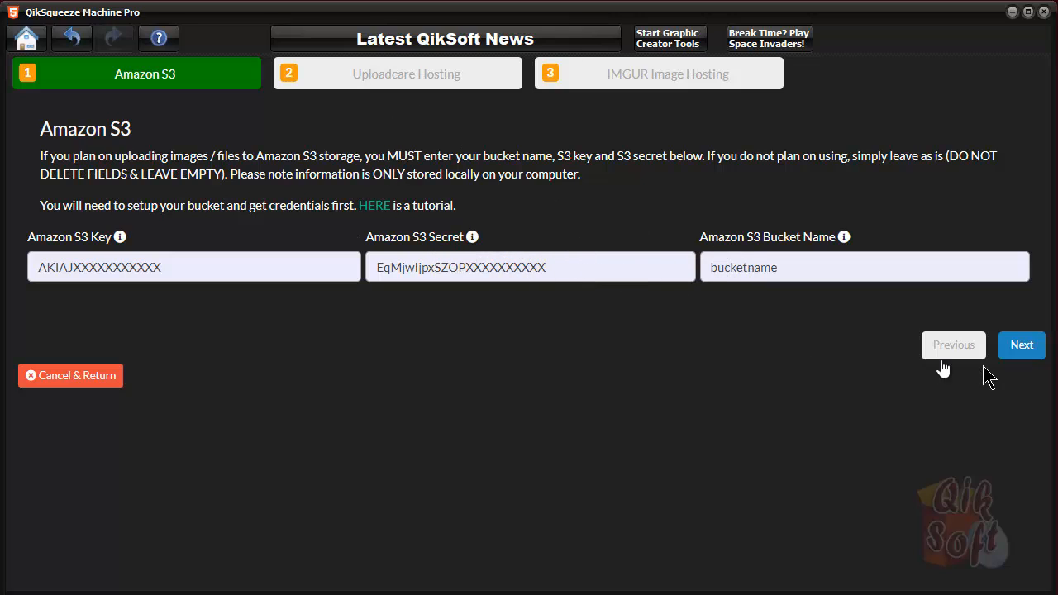
{"action": "left_click", "coordinate": [1023, 347]}
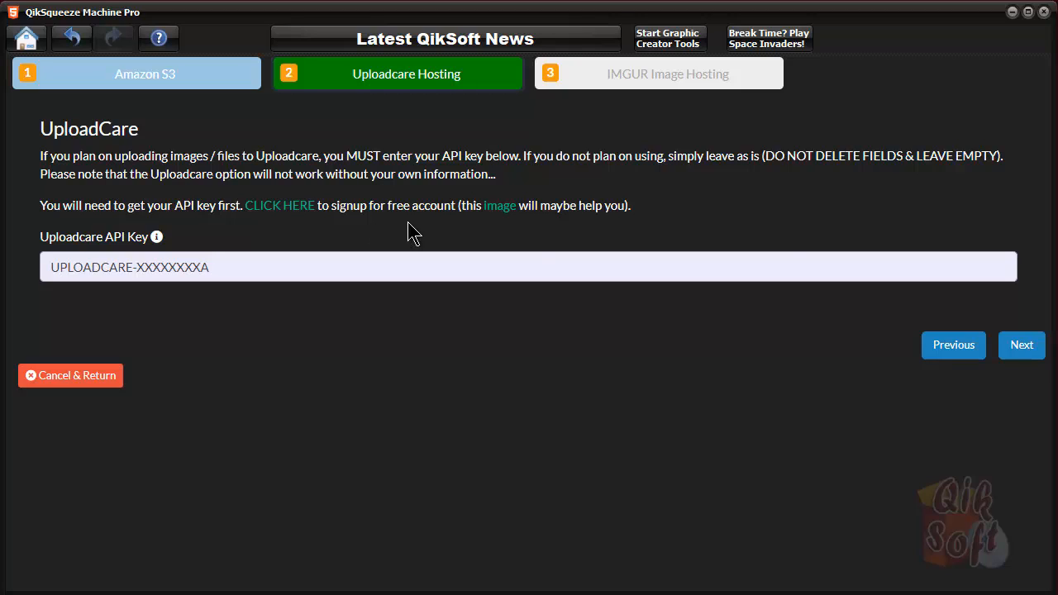
{"action": "left_click", "coordinate": [1021, 345]}
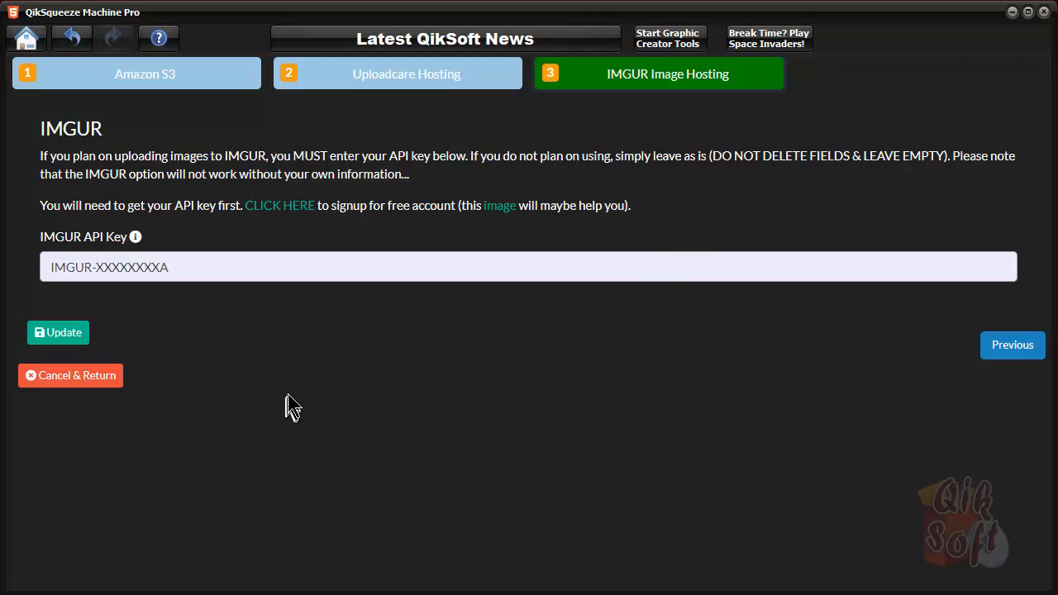
{"action": "left_click", "coordinate": [99, 380]}
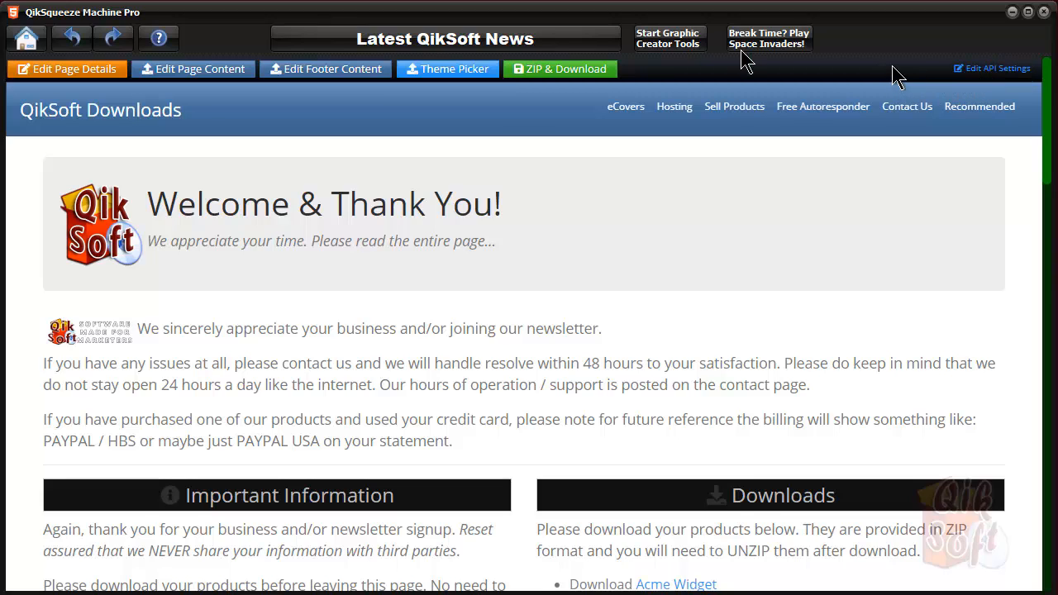
- Open the download page's content for editing
{"action": "left_click", "coordinate": [200, 70]}
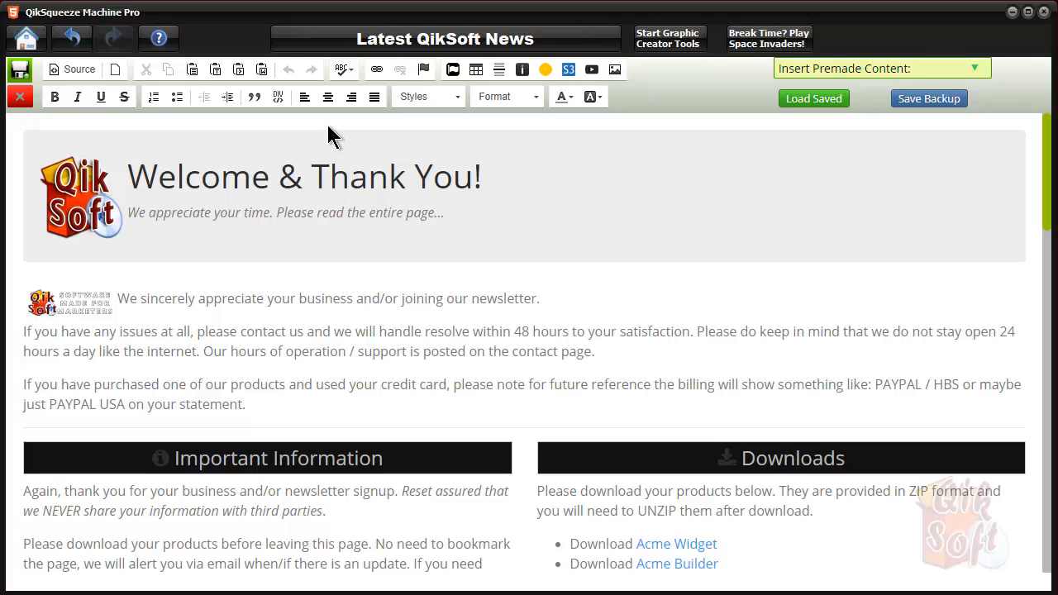
{"action": "left_click", "coordinate": [23, 97]}
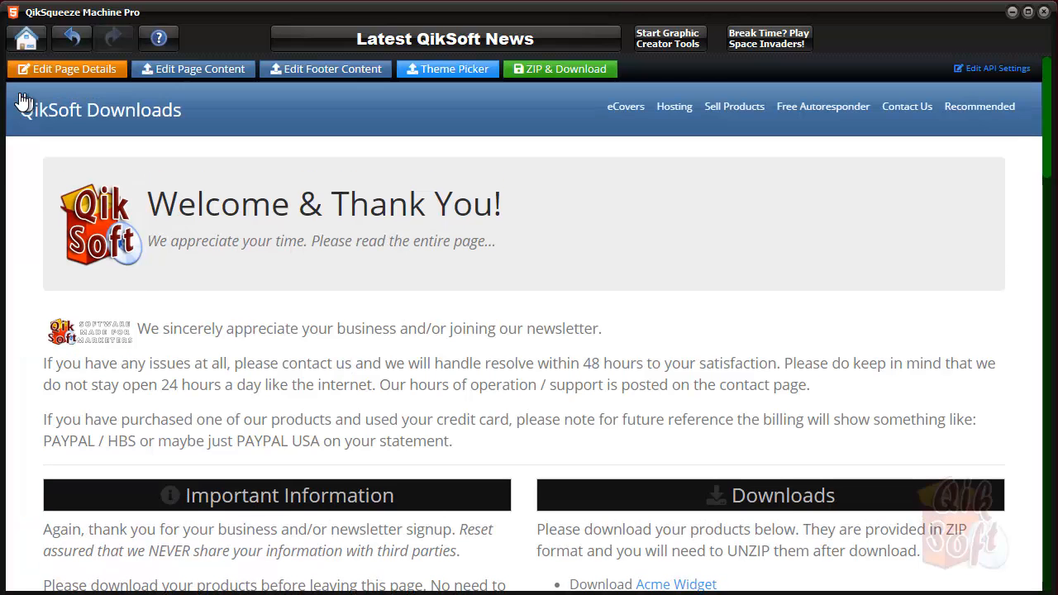
{"action": "left_click", "coordinate": [173, 71]}
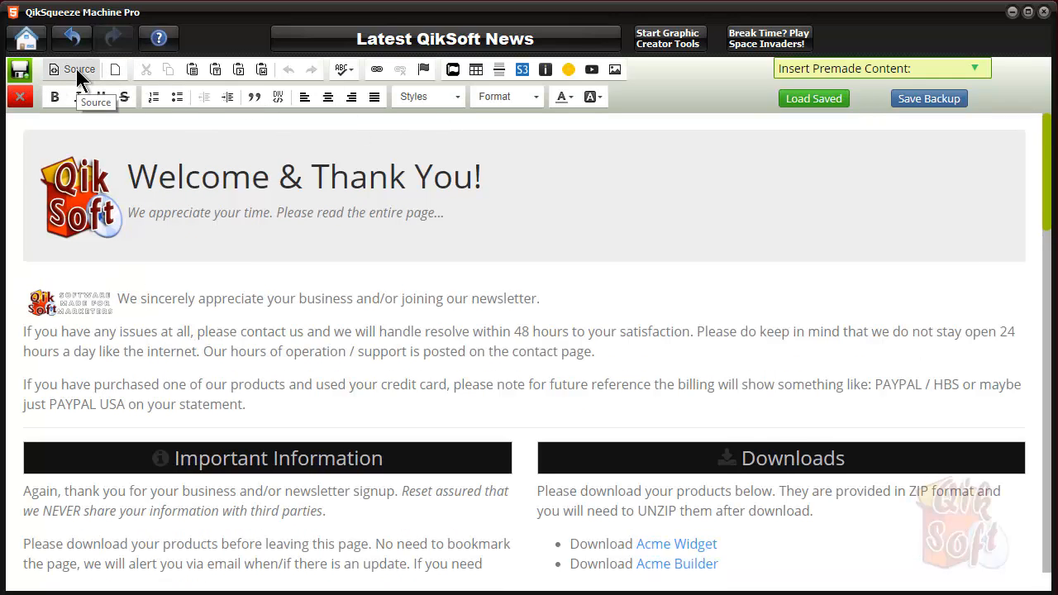
- View the page content's HTML source and the QikZON S3 File Uploader, closing each without changes
{"action": "left_click", "coordinate": [78, 72]}
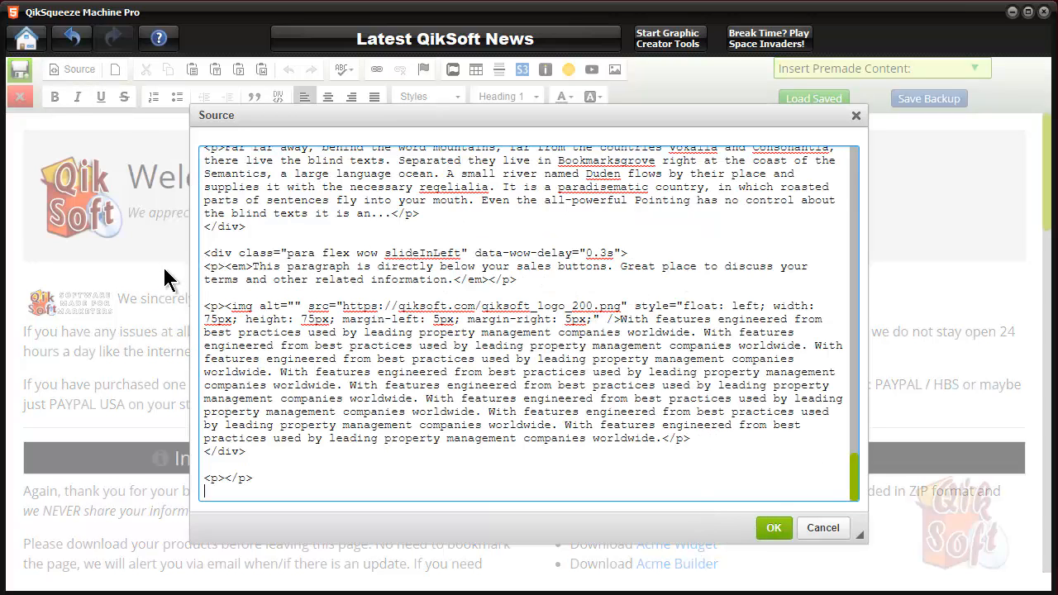
{"action": "left_click", "coordinate": [856, 116]}
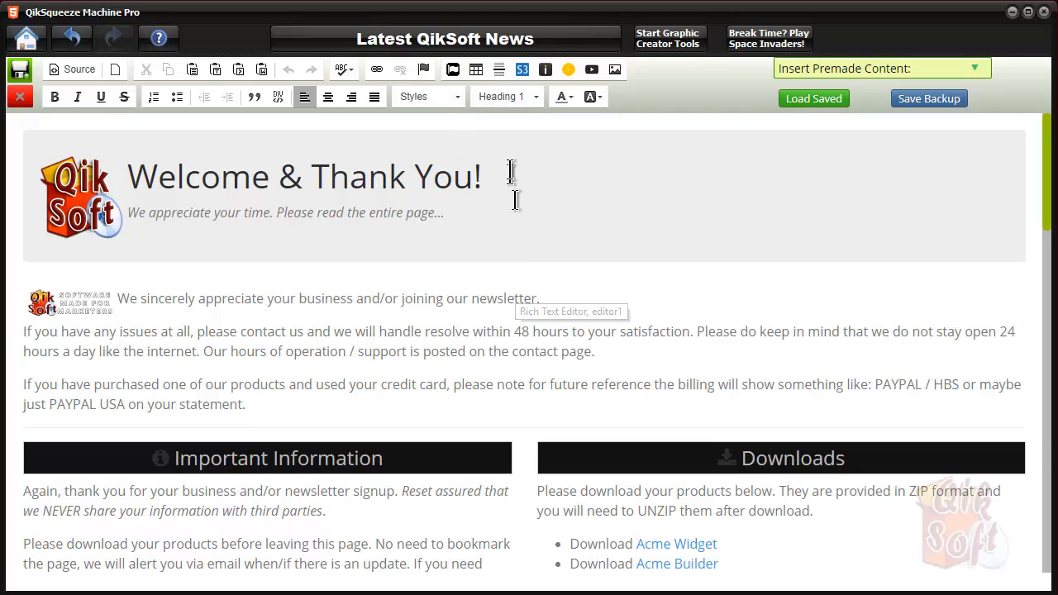
{"action": "left_click", "coordinate": [523, 69]}
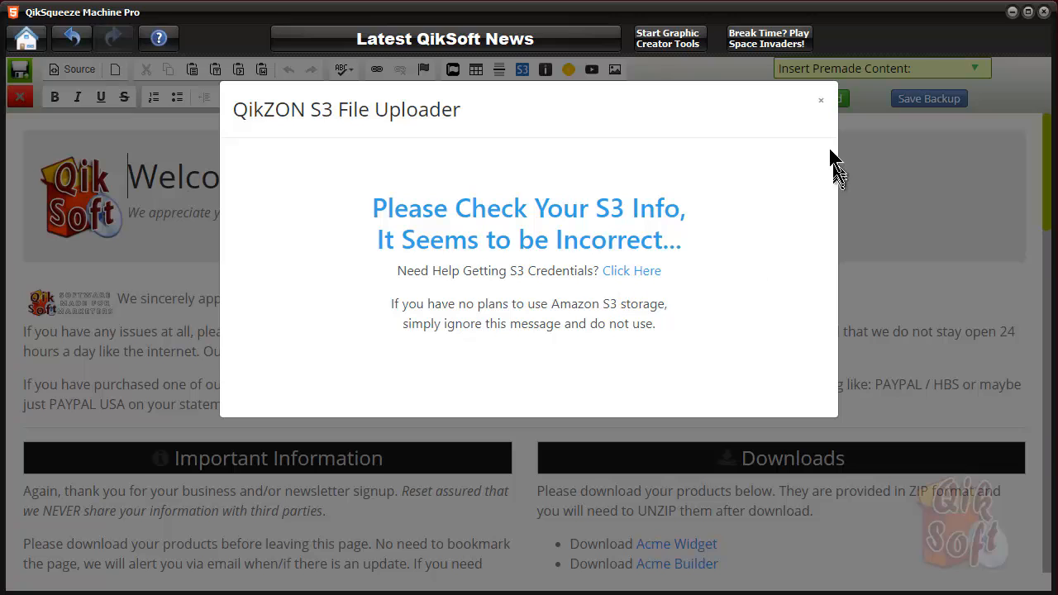
{"action": "left_click", "coordinate": [822, 103]}
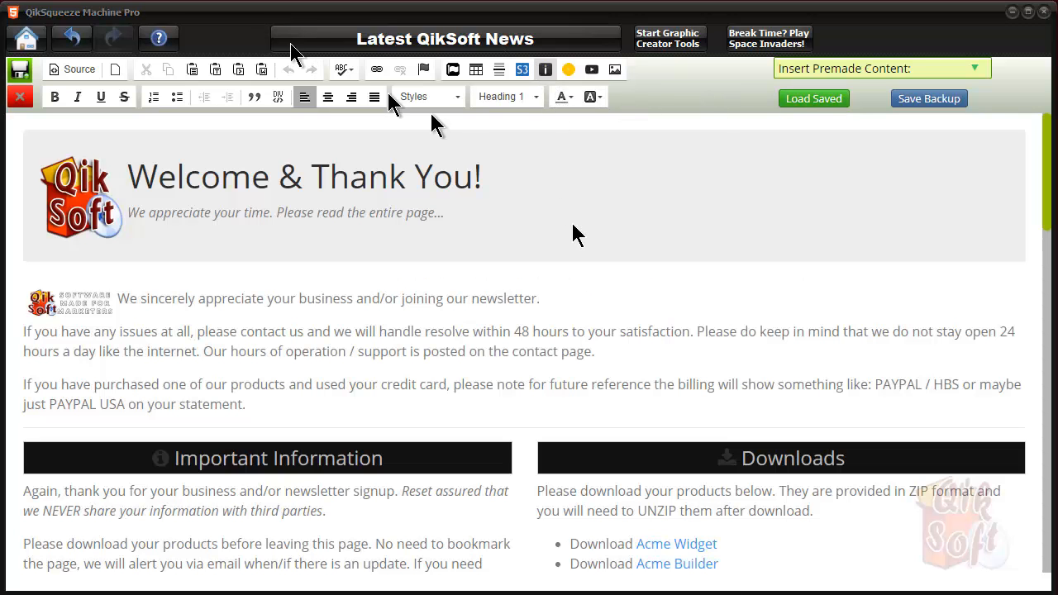
- View the local file chooser and the Uploadcare upload sources, closing both without choosing a file
{"action": "key", "text": "ctrl+o"}
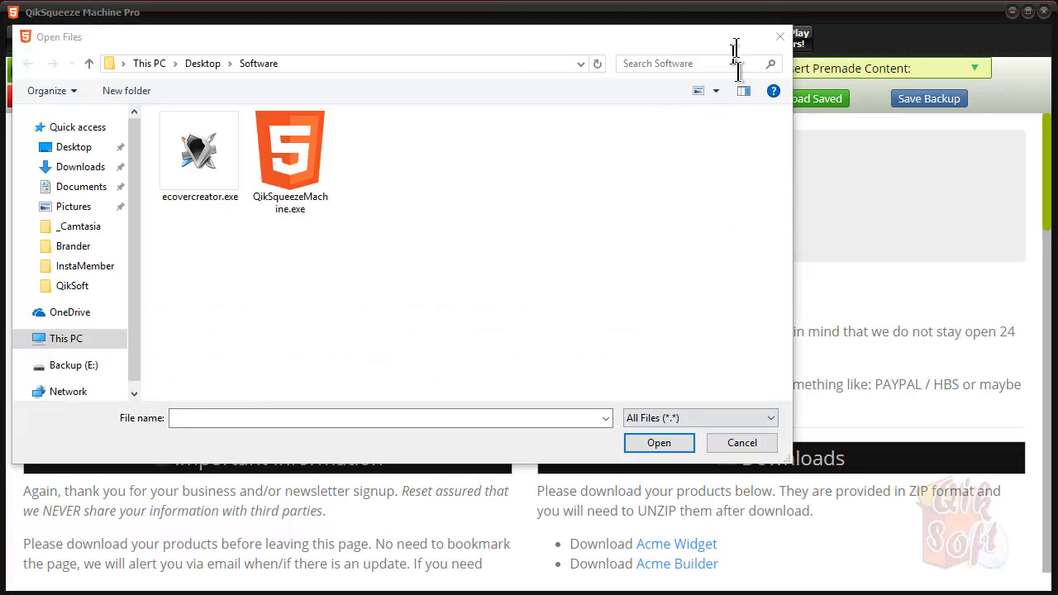
{"action": "left_click", "coordinate": [780, 42]}
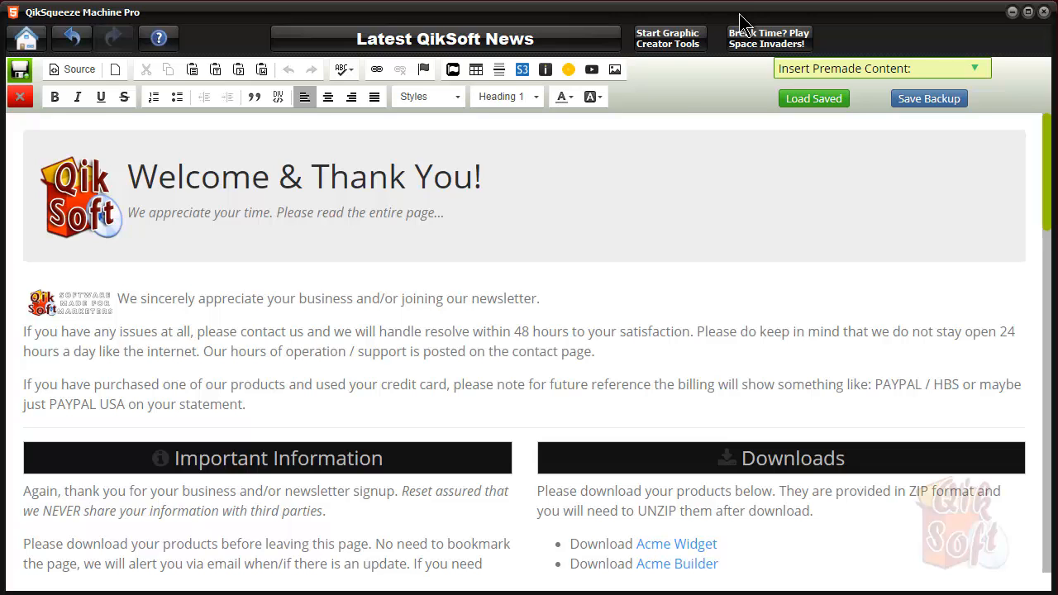
{"action": "left_click", "coordinate": [570, 71]}
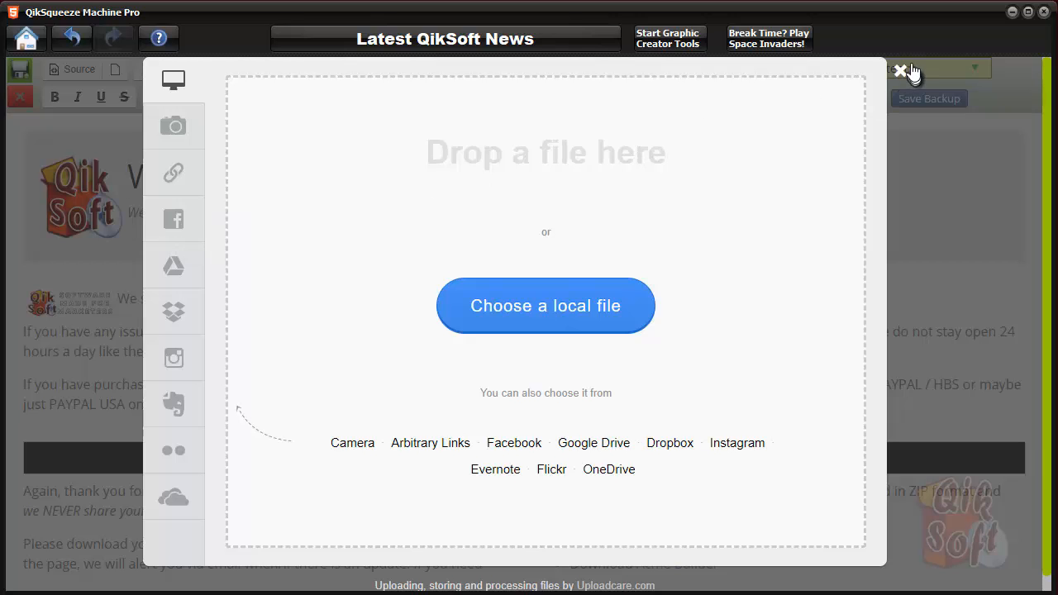
{"action": "left_click", "coordinate": [909, 72]}
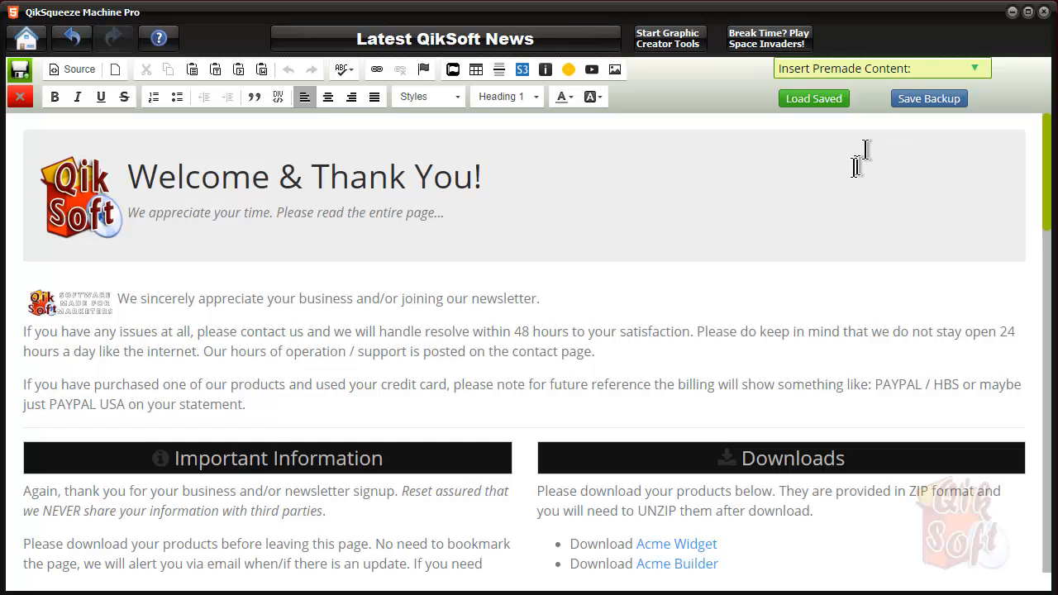
- Examine the URL and Upload options for inserting an image, and discard the changes without inserting one
{"action": "left_click", "coordinate": [617, 70]}
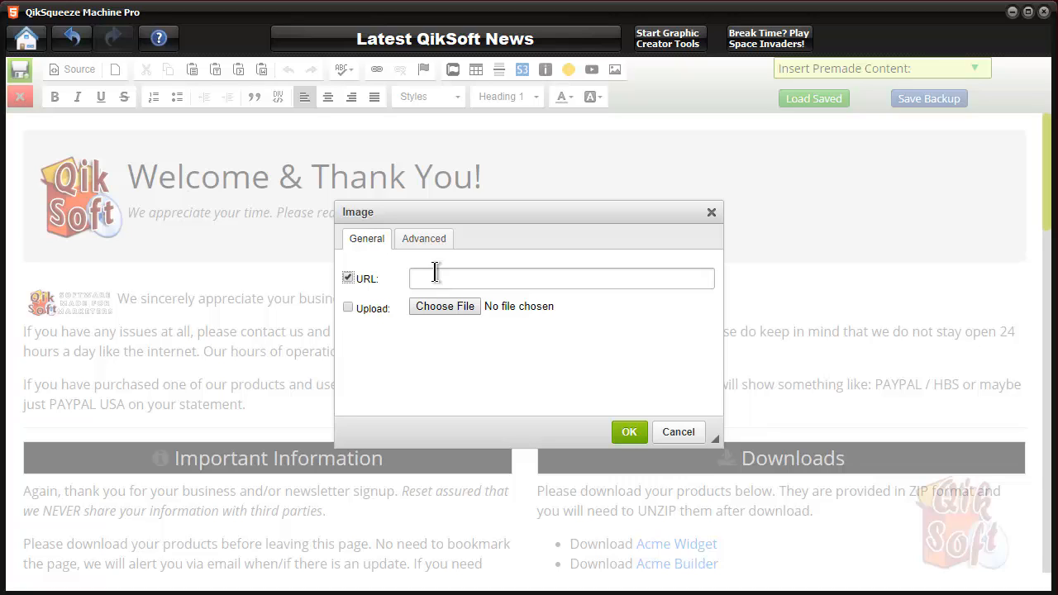
{"action": "left_click", "coordinate": [347, 280]}
{"action": "left_click", "coordinate": [349, 309]}
{"action": "left_click", "coordinate": [681, 435]}
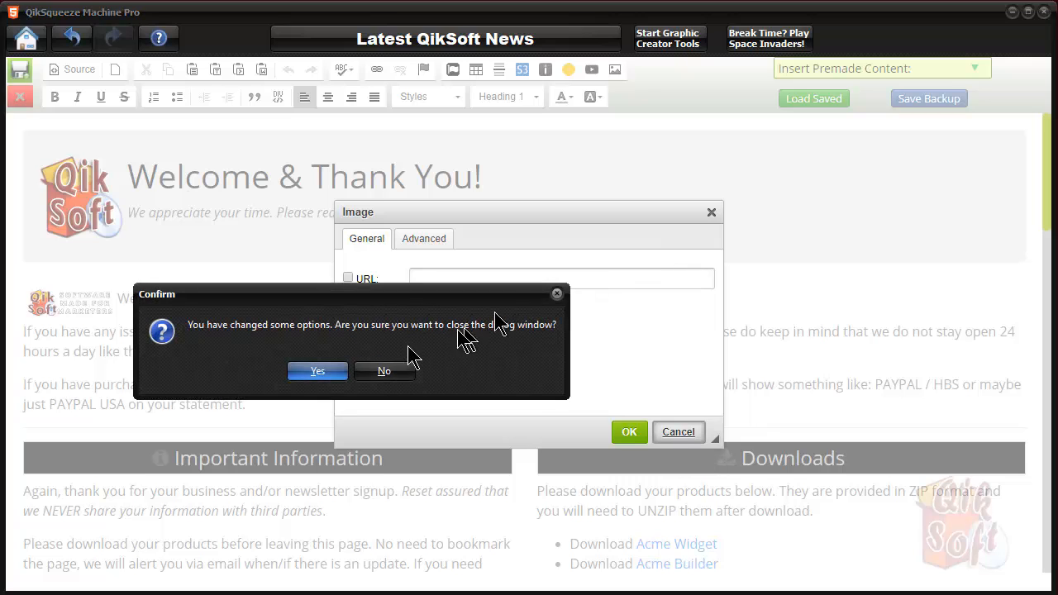
{"action": "left_click", "coordinate": [329, 374]}
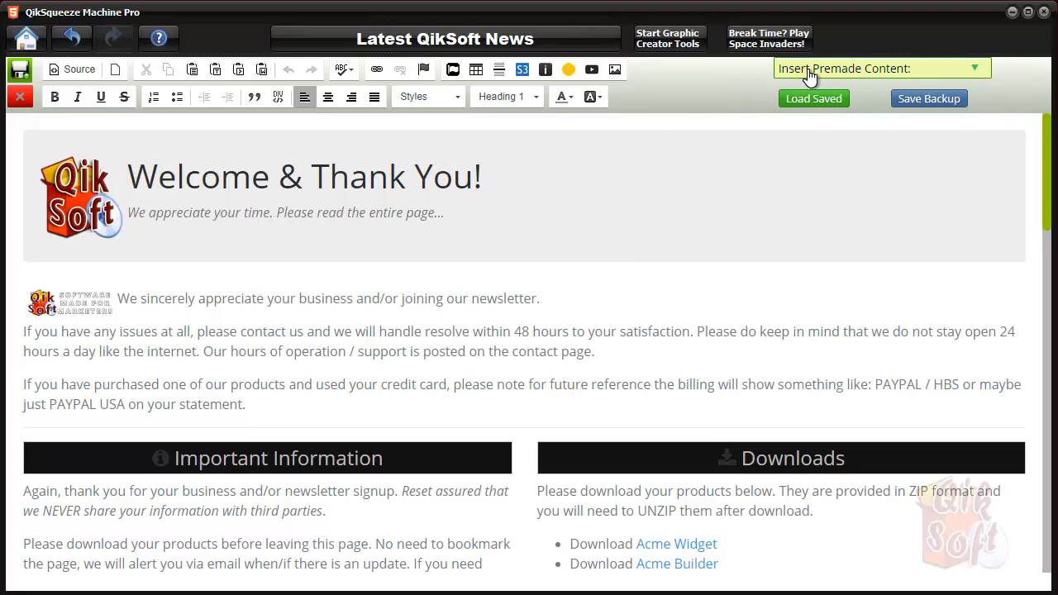
- View the available premade content blocks and close the list without inserting any
{"action": "left_click", "coordinate": [973, 73]}
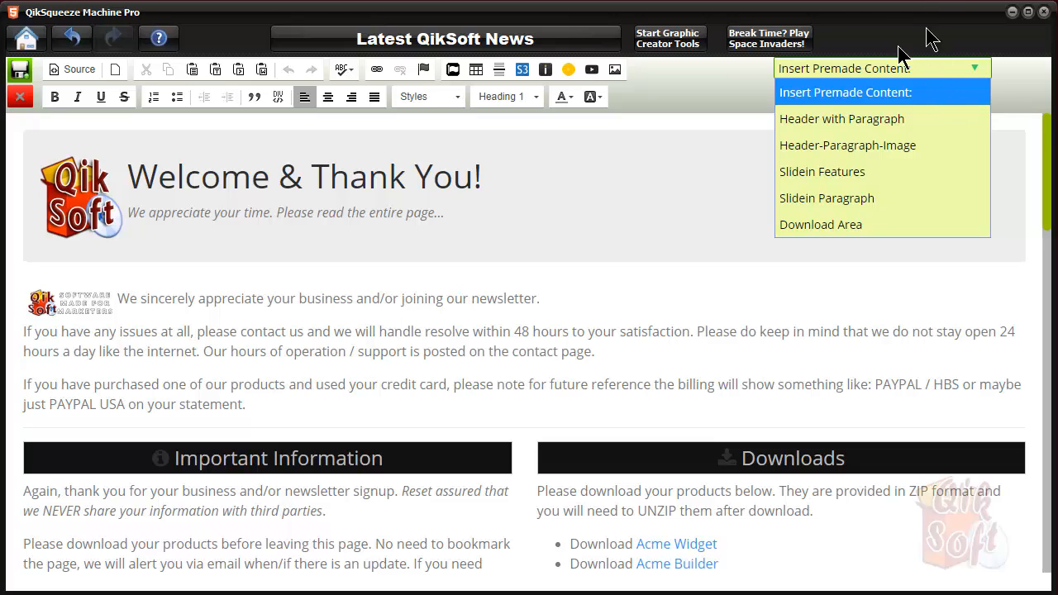
{"action": "left_click", "coordinate": [711, 188]}
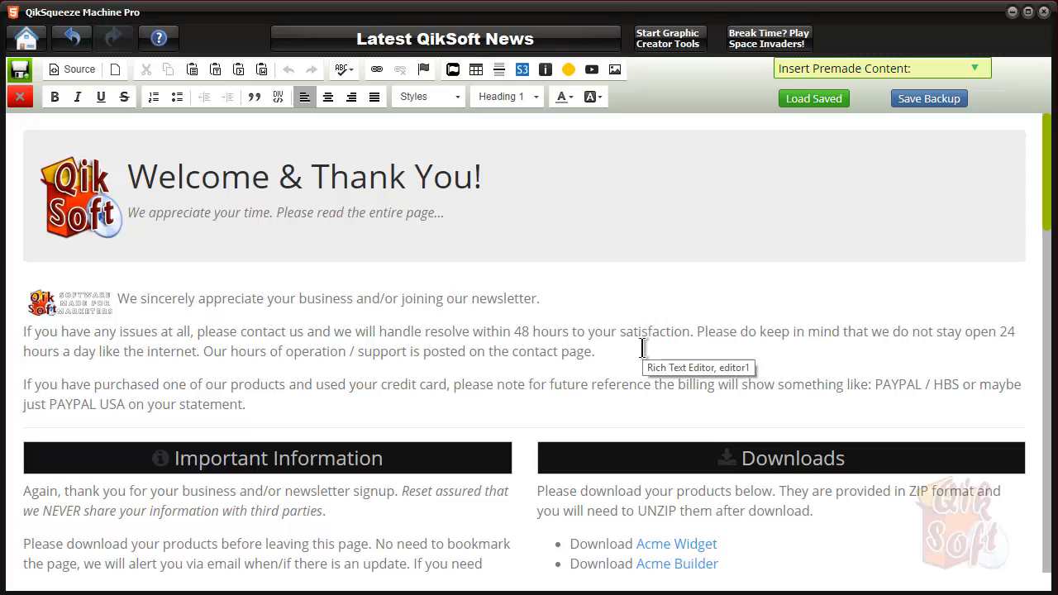
{"action": "scroll", "coordinate": [602, 298], "scroll_direction": "down", "scroll_amount": 3}
{"action": "scroll", "coordinate": [551, 286], "scroll_direction": "up", "scroll_amount": 3}
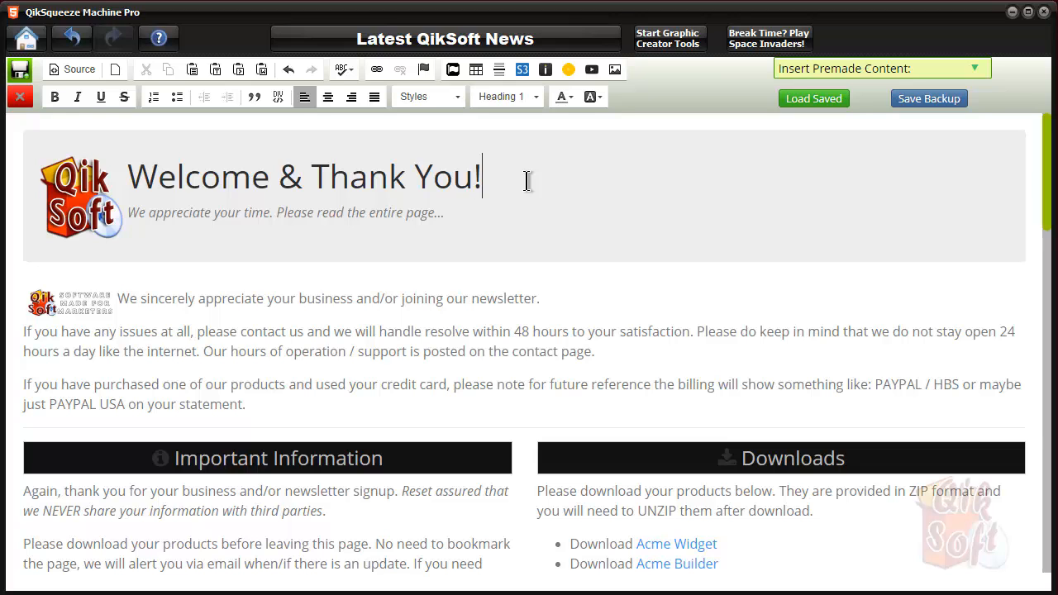
{"action": "scroll", "coordinate": [526, 181], "scroll_direction": "down", "scroll_amount": 3}
{"action": "scroll", "coordinate": [527, 181], "scroll_direction": "up", "scroll_amount": 3}
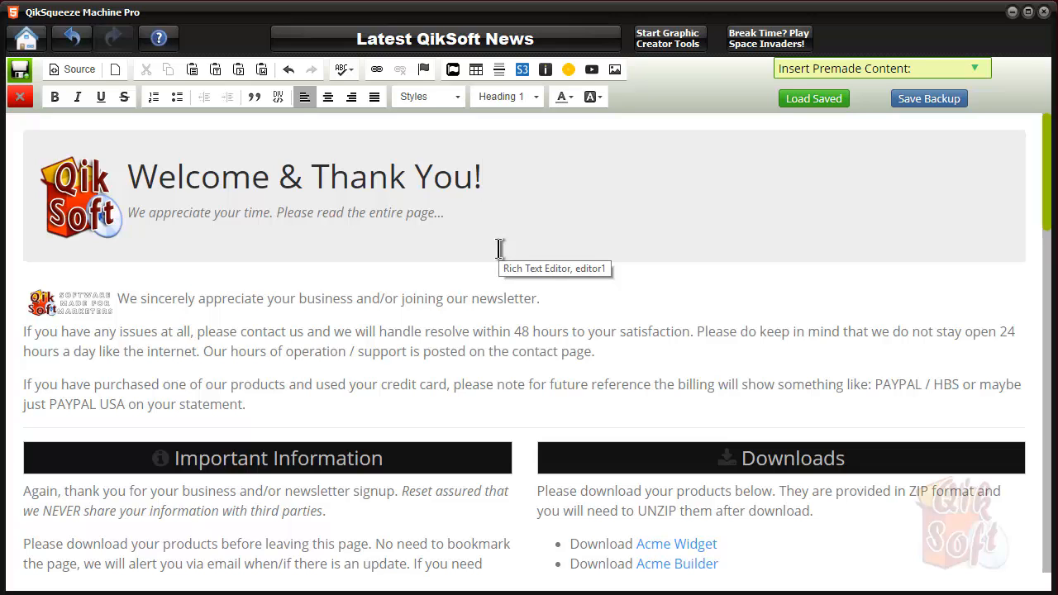
{"action": "scroll", "coordinate": [499, 248], "scroll_direction": "down", "scroll_amount": 3}
{"action": "scroll", "coordinate": [499, 248], "scroll_direction": "up", "scroll_amount": 3}
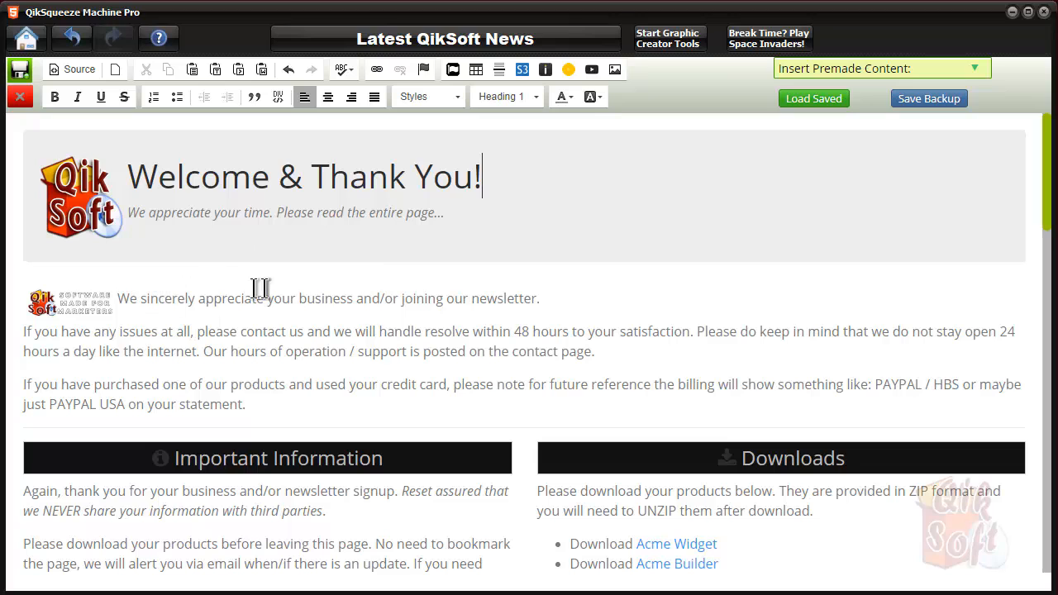
- View the image properties of the header logo and of the smaller logo below it, closing both without changes
{"action": "left_click", "coordinate": [83, 203]}
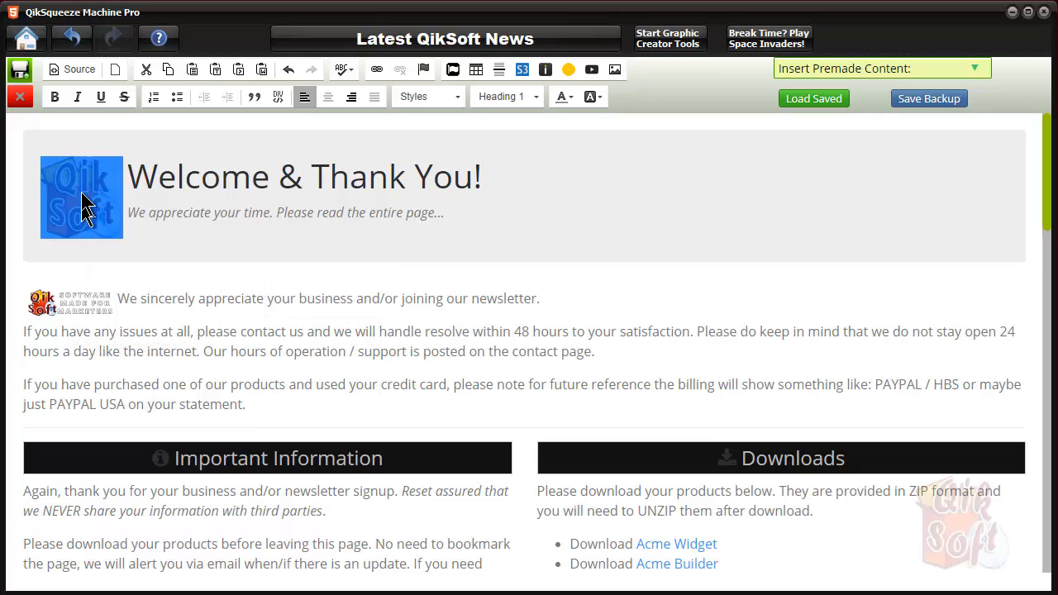
{"action": "double_click", "coordinate": [83, 202]}
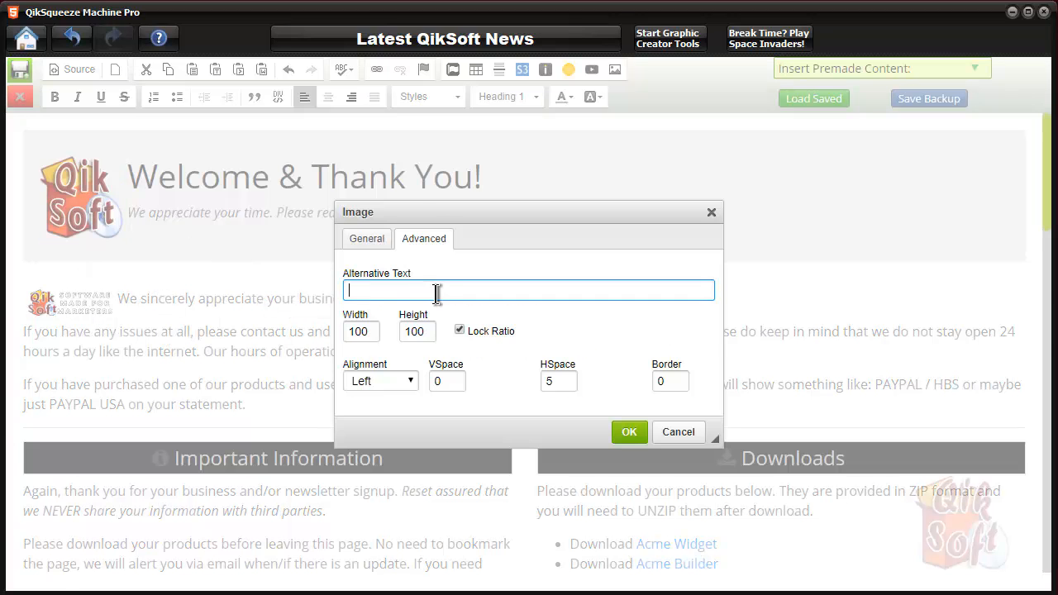
{"action": "left_click", "coordinate": [371, 245]}
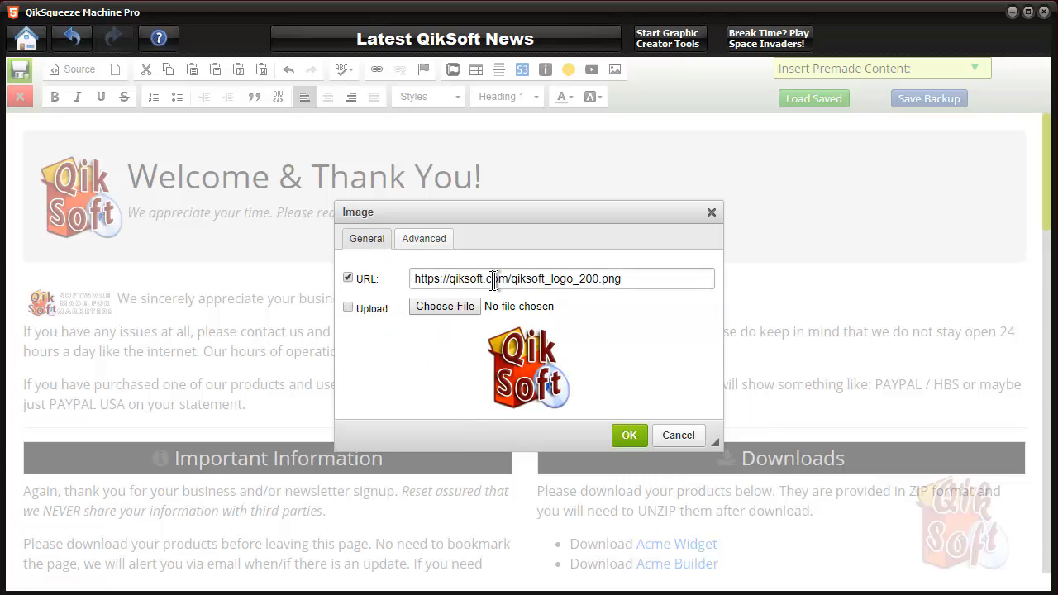
{"action": "left_click", "coordinate": [671, 435]}
{"action": "double_click", "coordinate": [66, 302]}
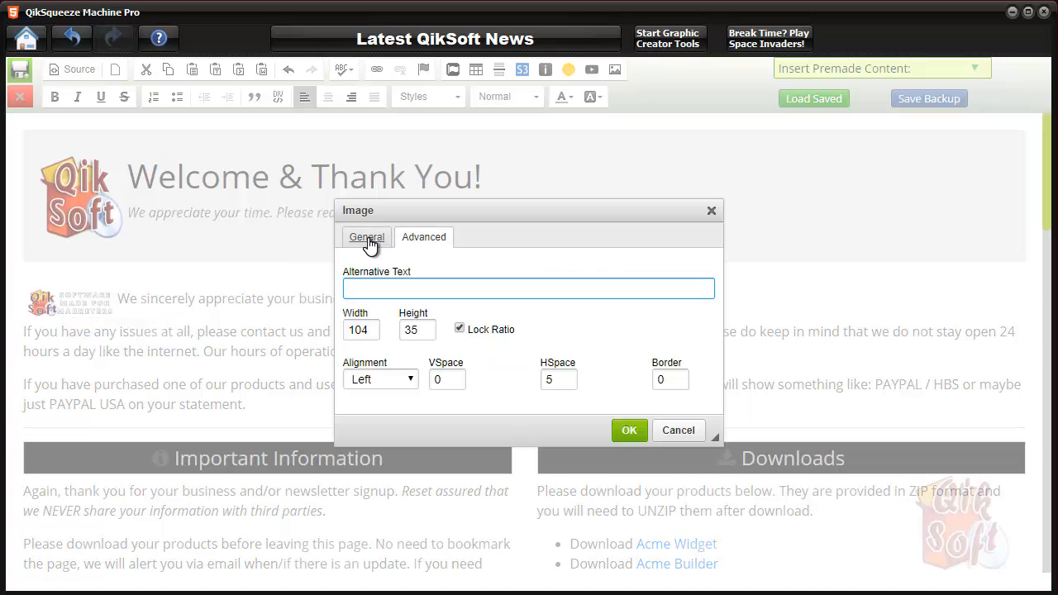
{"action": "left_click", "coordinate": [364, 240]}
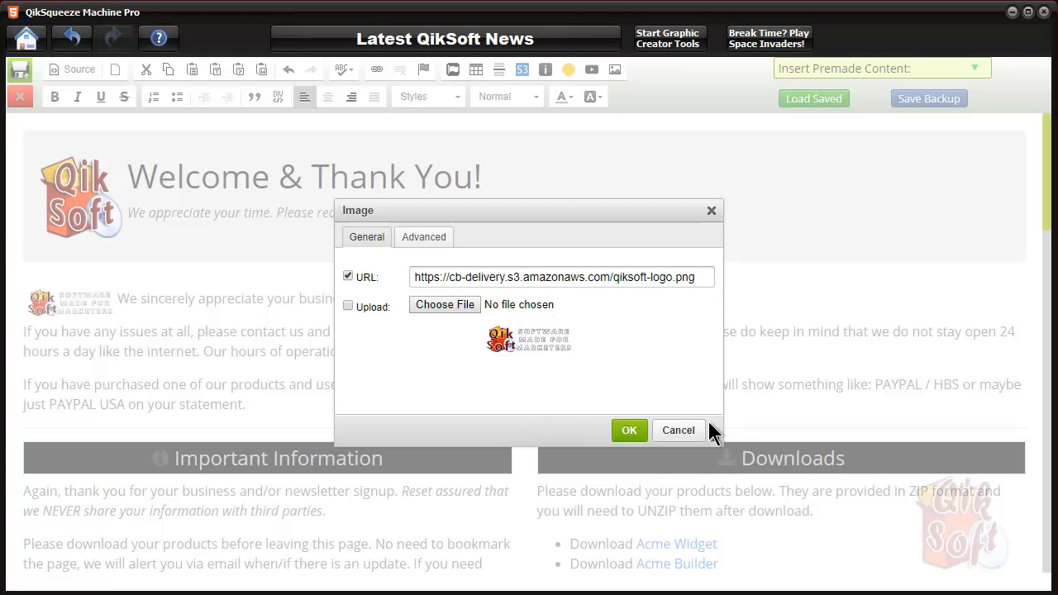
{"action": "left_click", "coordinate": [682, 430]}
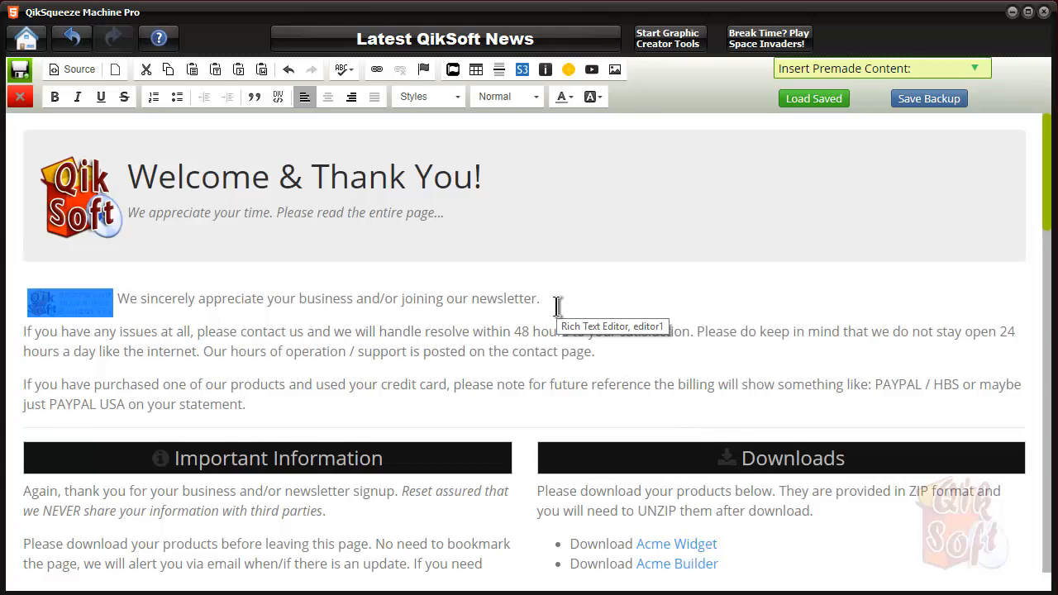
- Examine the Acme Widget link in the Downloads list and the image and text of the eCovers section
{"action": "scroll", "coordinate": [557, 302], "scroll_direction": "down", "scroll_amount": 5}
{"action": "scroll", "coordinate": [749, 180], "scroll_direction": "up", "scroll_amount": 3}
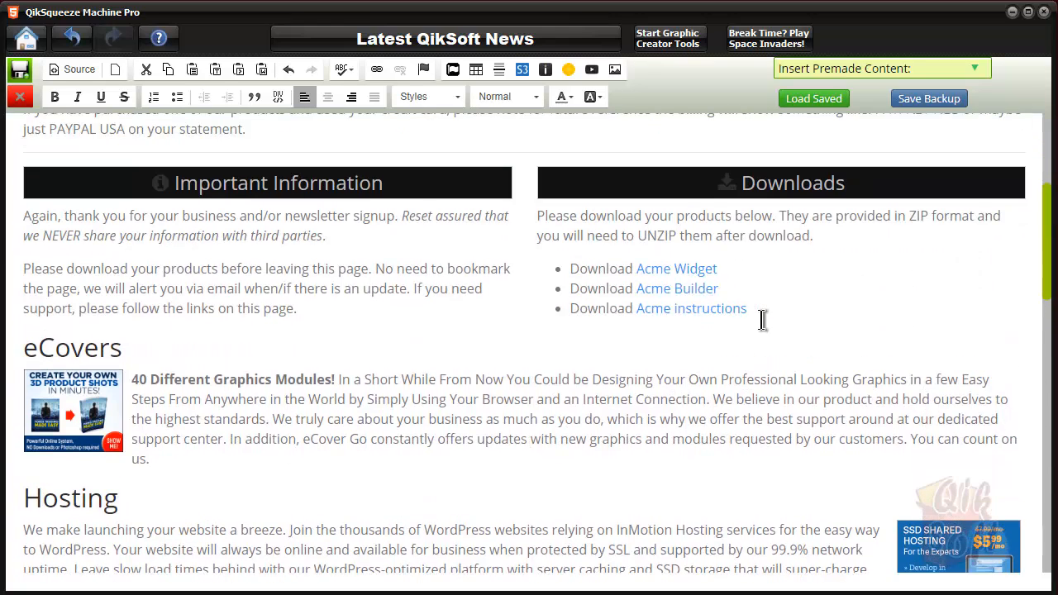
{"action": "left_click", "coordinate": [687, 266]}
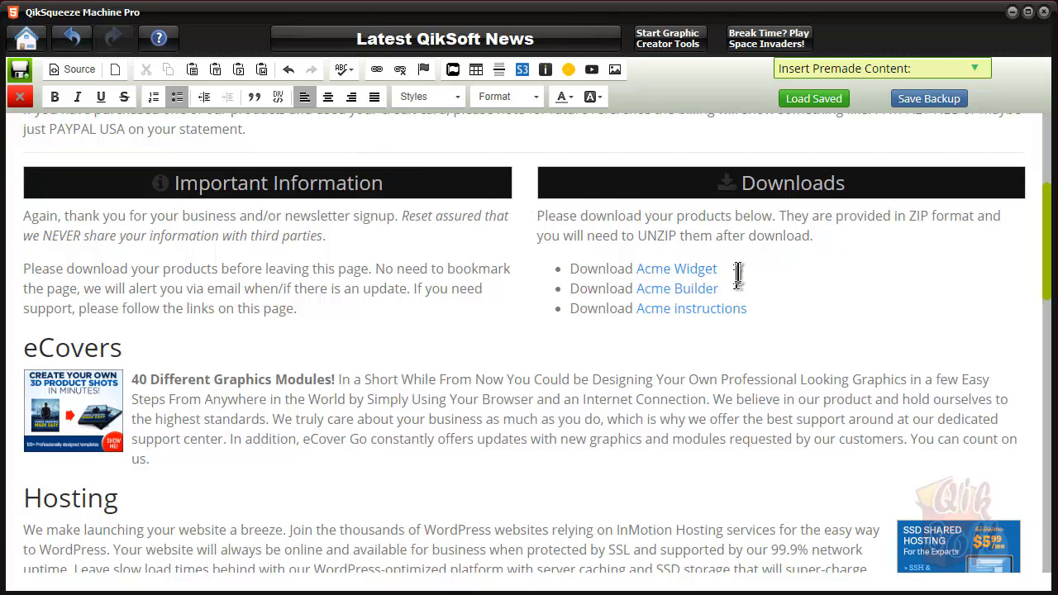
{"action": "left_click_drag", "start_coordinate": [718, 269], "coordinate": [635, 268]}
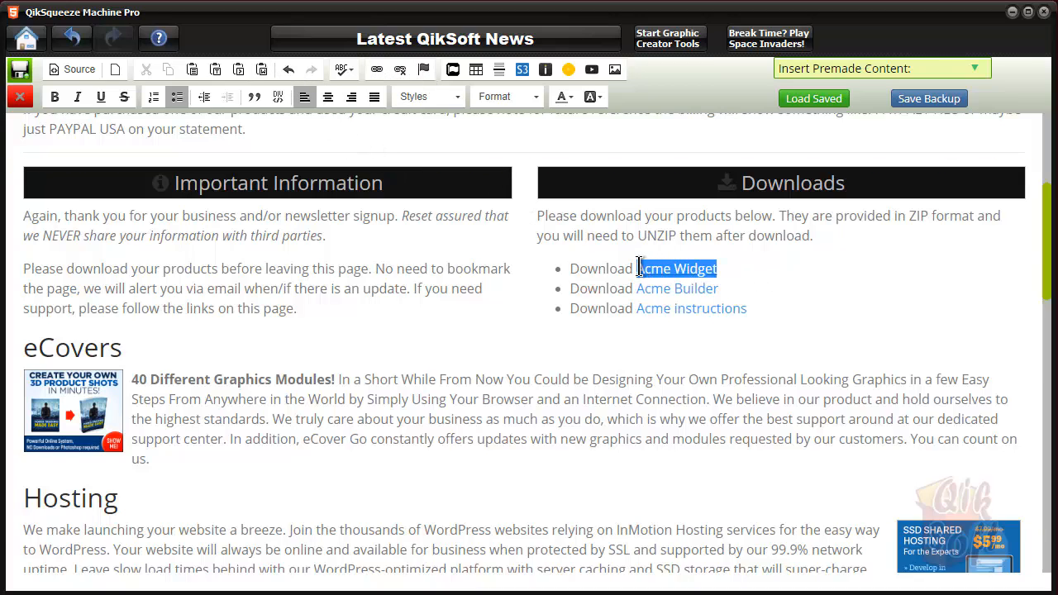
{"action": "left_click", "coordinate": [521, 370]}
{"action": "left_click", "coordinate": [46, 422]}
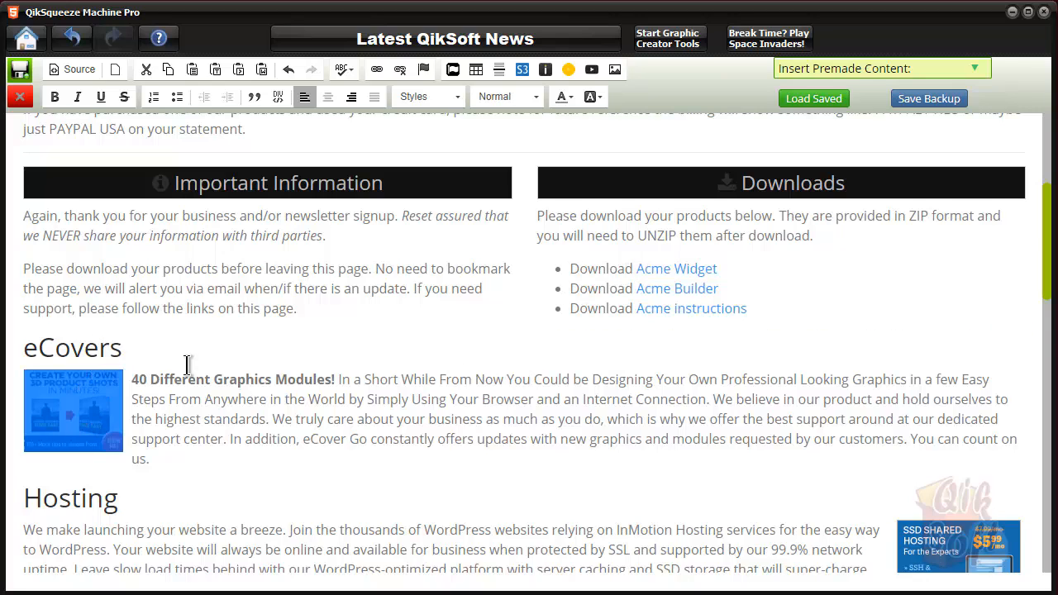
{"action": "left_click", "coordinate": [254, 380]}
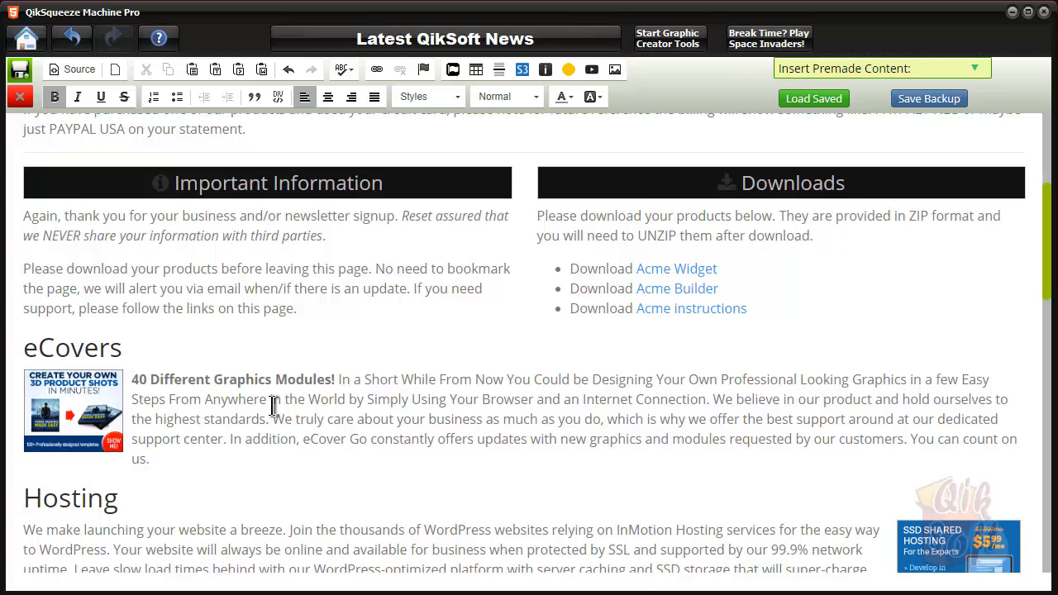
{"action": "scroll", "coordinate": [272, 402], "scroll_direction": "up", "scroll_amount": 3}
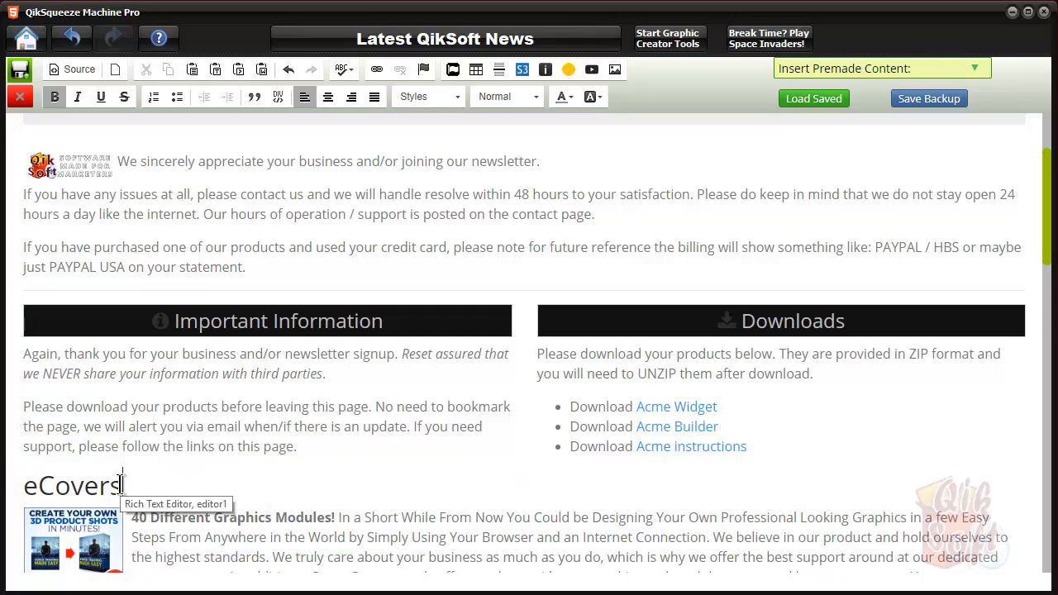
- Turn off the Heading 2 format on the eCovers heading, making it Normal text
{"action": "left_click_drag", "start_coordinate": [121, 485], "coordinate": [18, 499]}
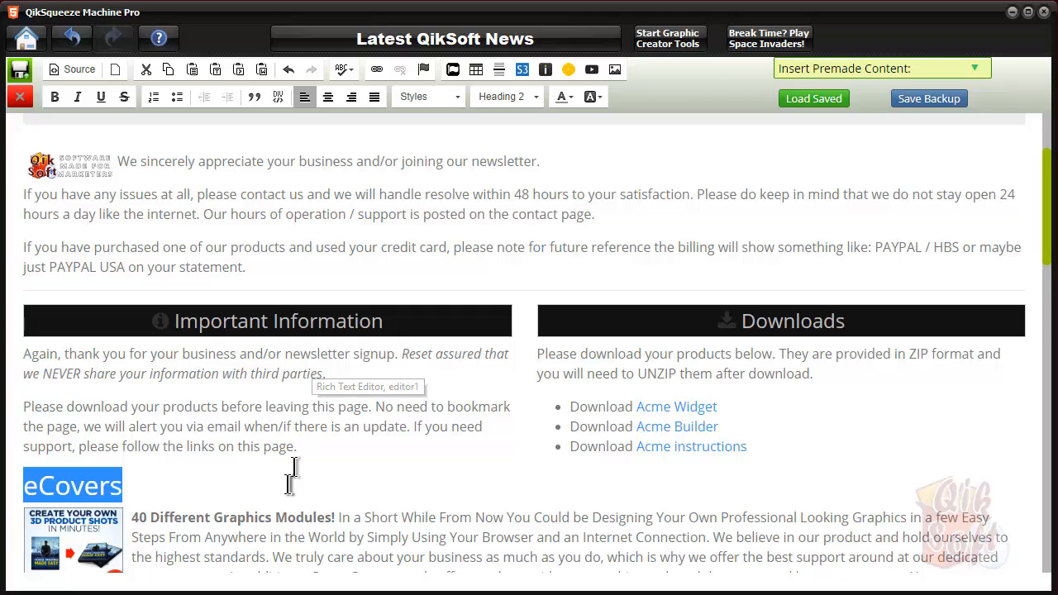
{"action": "left_click", "coordinate": [148, 485]}
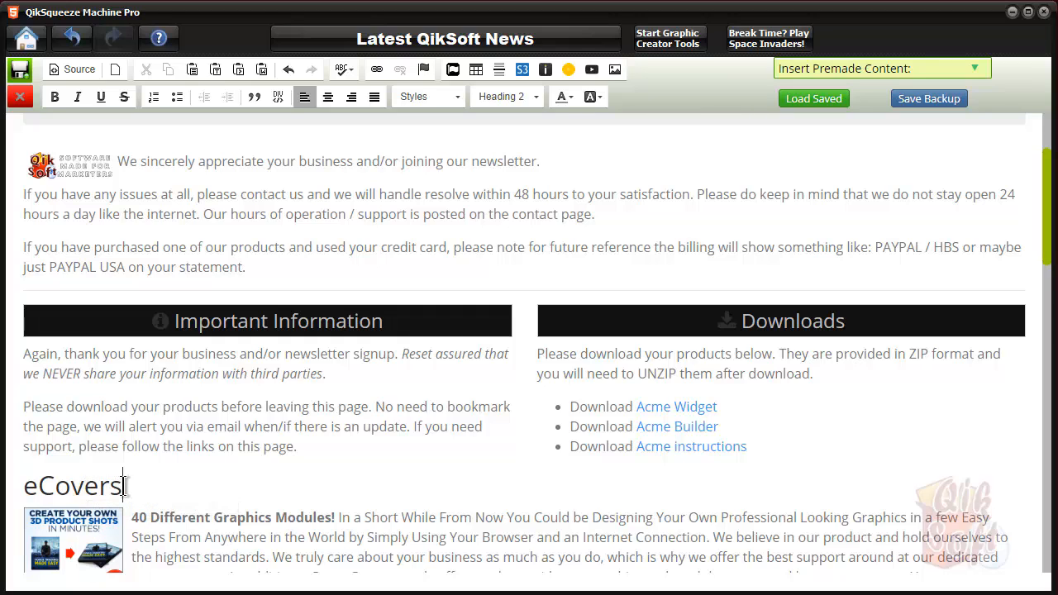
{"action": "left_click_drag", "start_coordinate": [132, 488], "coordinate": [23, 489]}
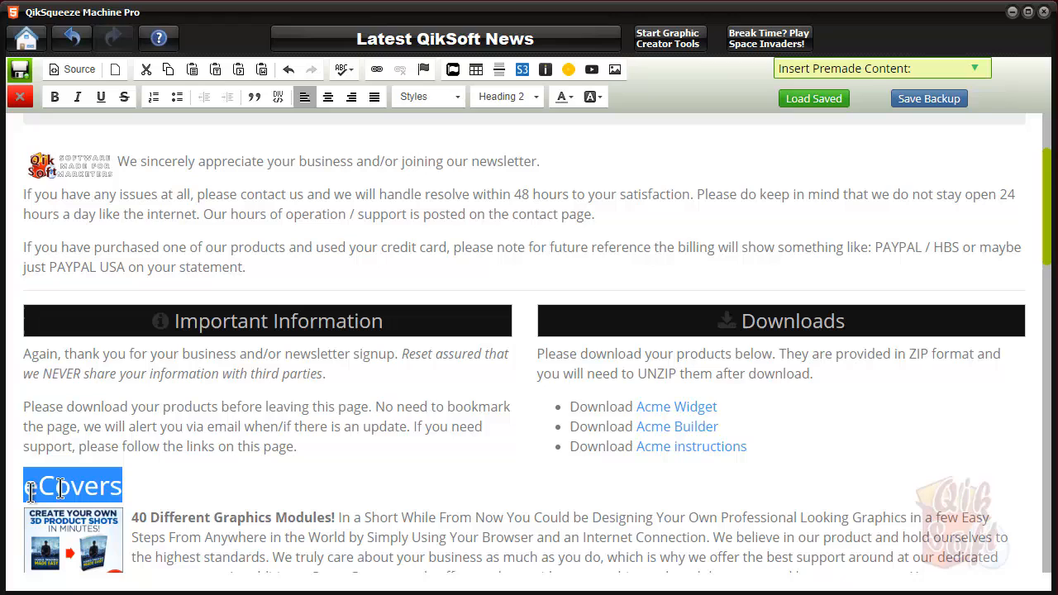
{"action": "left_click", "coordinate": [531, 96]}
{"action": "scroll", "coordinate": [542, 203], "scroll_direction": "down", "scroll_amount": 2}
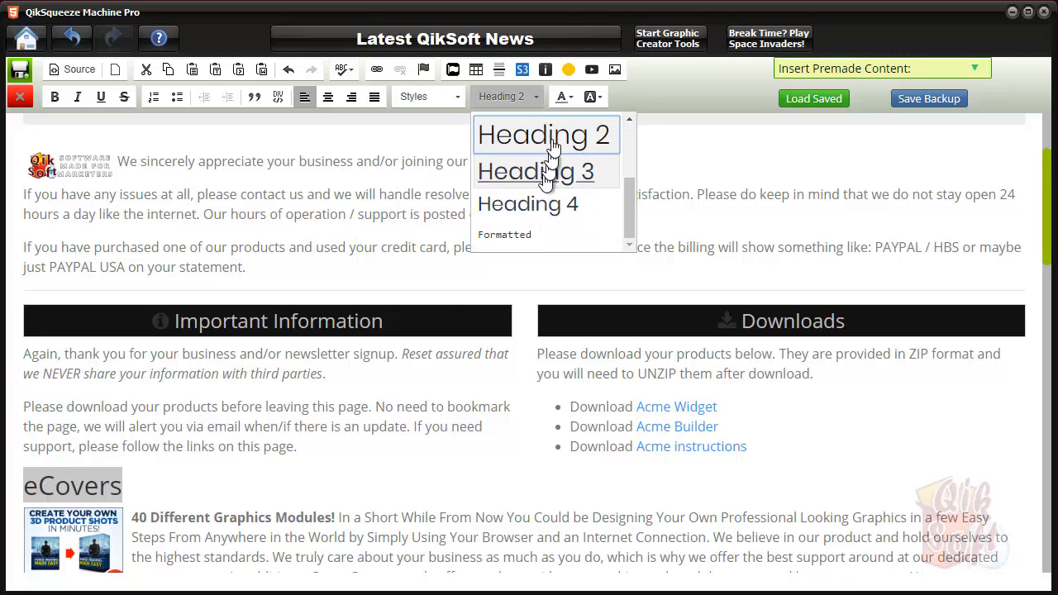
{"action": "left_click", "coordinate": [554, 143]}
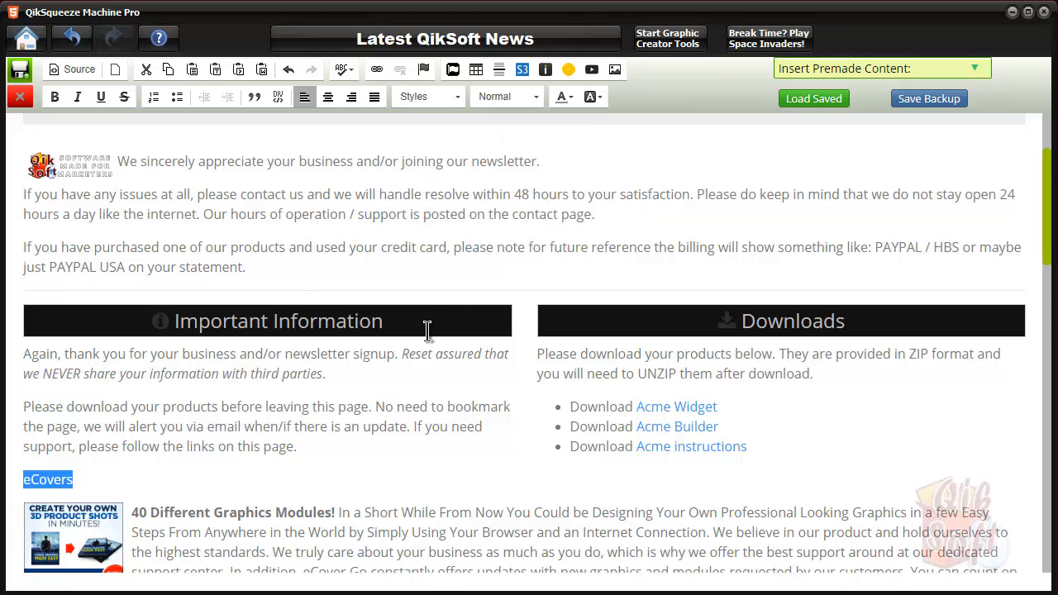
- Apply the Heading 2 format to the selected eCovers text again and deselect it
{"action": "left_click", "coordinate": [536, 97]}
{"action": "scroll", "coordinate": [543, 163], "scroll_direction": "down", "scroll_amount": 2}
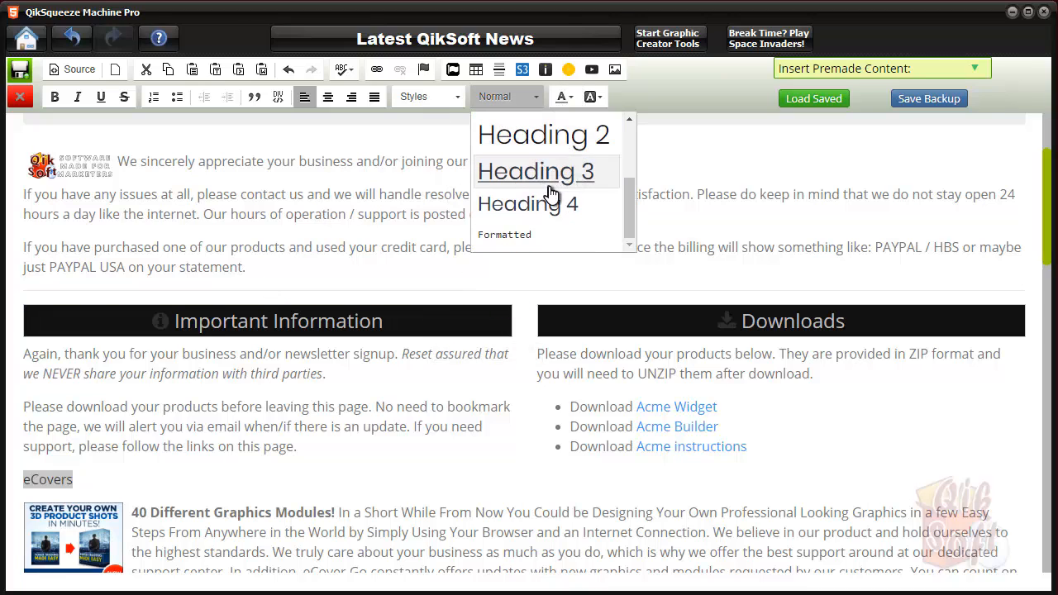
{"action": "left_click", "coordinate": [548, 134]}
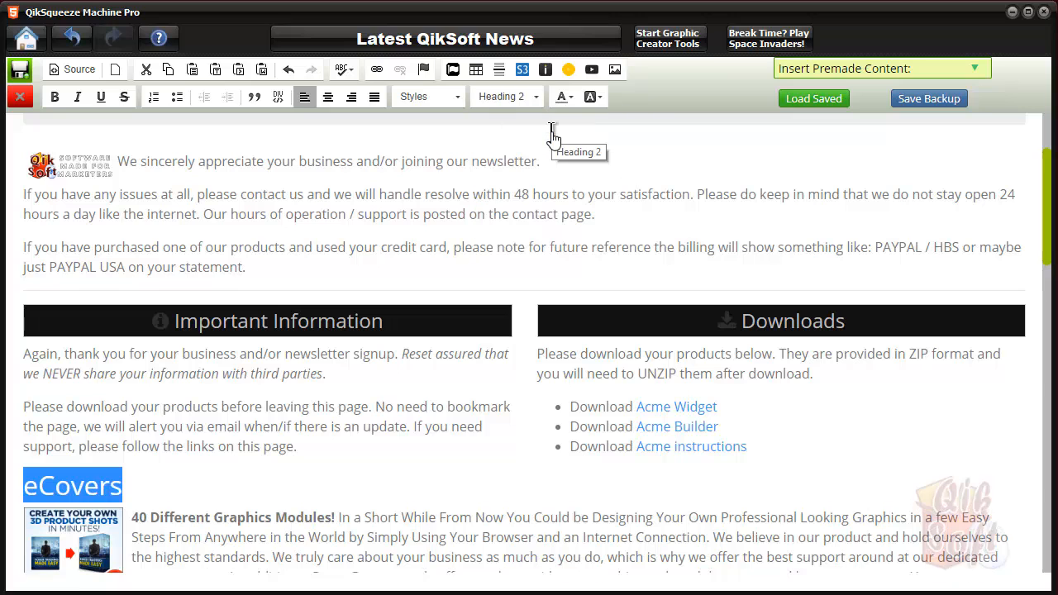
{"action": "left_click", "coordinate": [290, 498]}
- Add a line break at the end of the Sell Products paragraph, above the Free Autoresponder heading
{"action": "scroll", "coordinate": [585, 491], "scroll_direction": "down", "scroll_amount": 1}
{"action": "scroll", "coordinate": [585, 491], "scroll_direction": "down", "scroll_amount": 5}
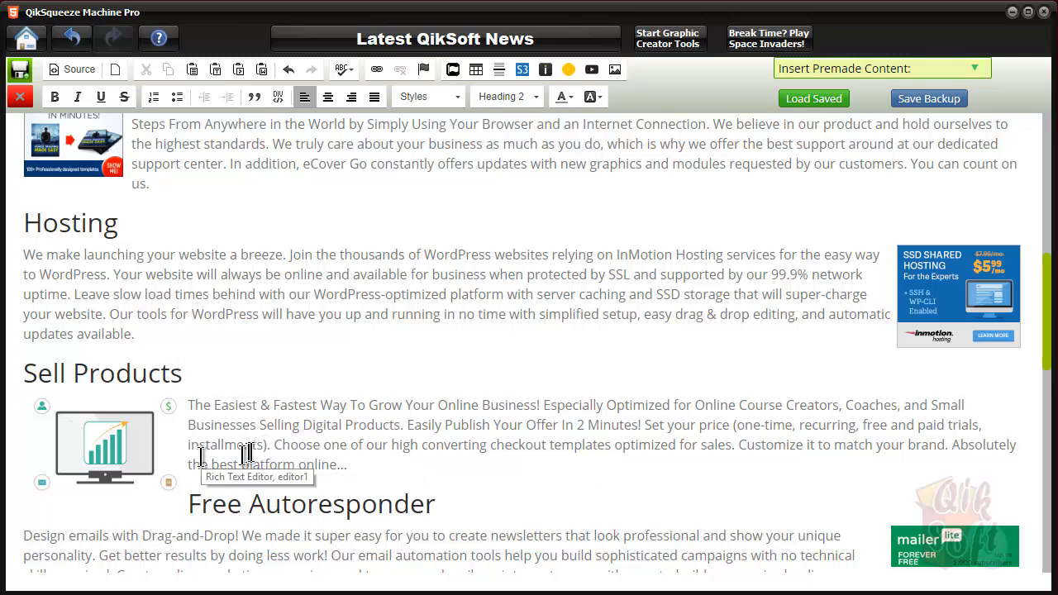
{"action": "left_click", "coordinate": [351, 465]}
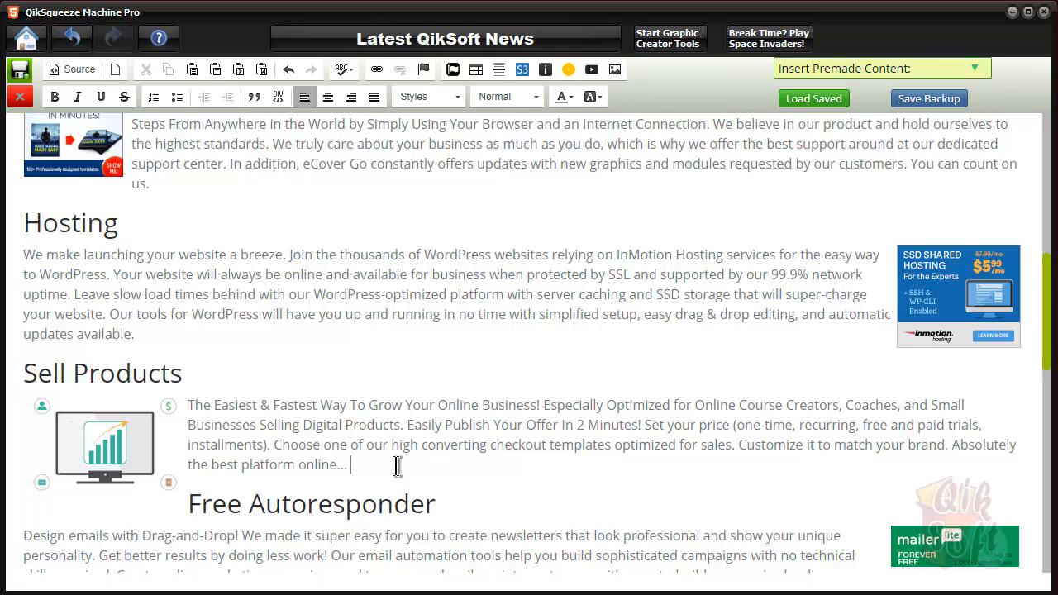
{"action": "key", "text": "Return"}
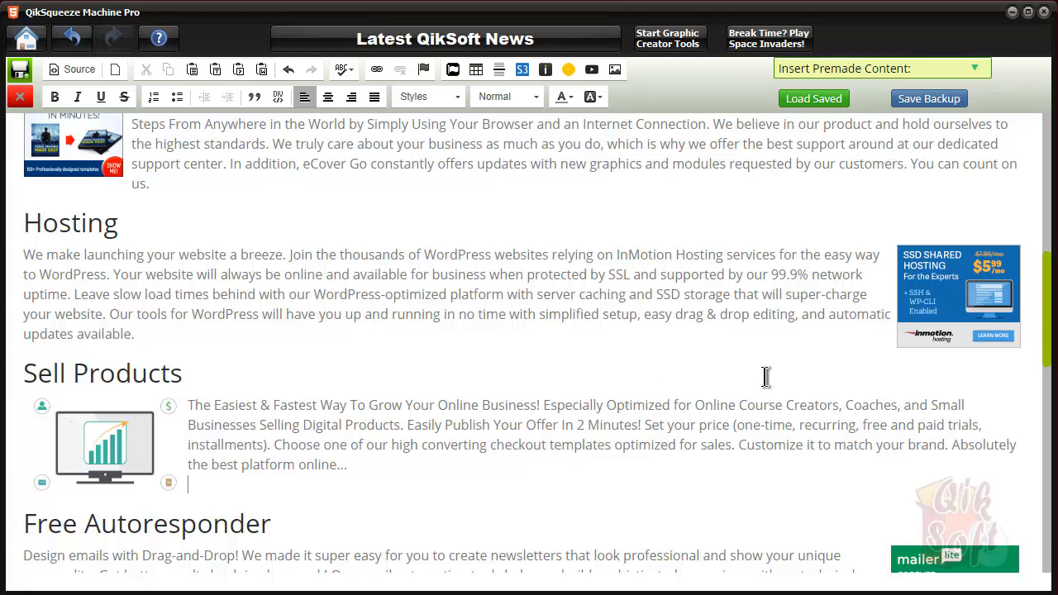
- View the General and Advanced properties of the eCovers section's image and close them without changes
{"action": "left_click", "coordinate": [93, 151]}
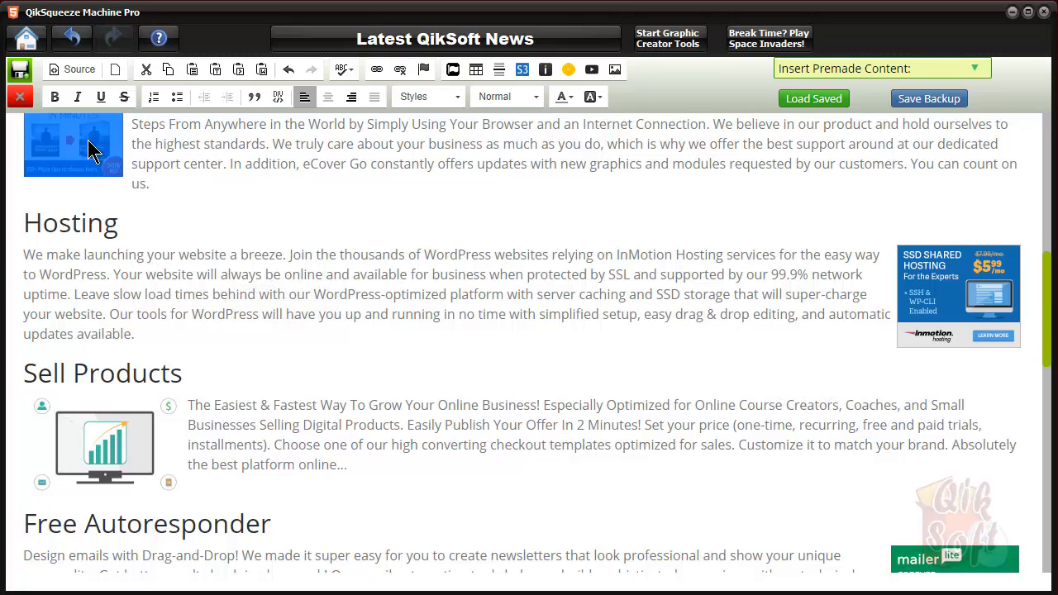
{"action": "double_click", "coordinate": [92, 151]}
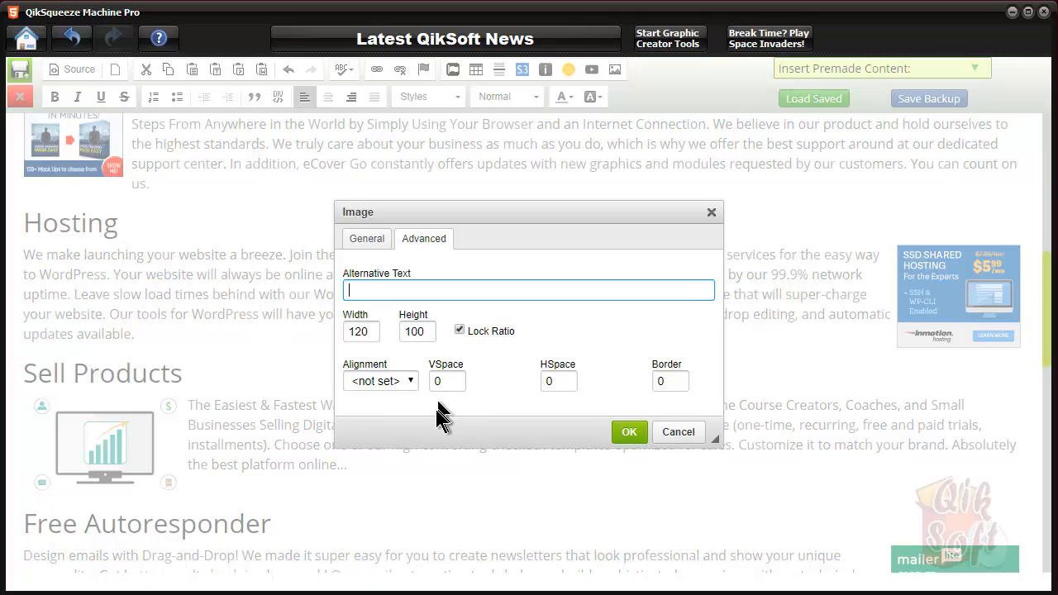
{"action": "left_click", "coordinate": [365, 239]}
{"action": "left_click", "coordinate": [410, 242]}
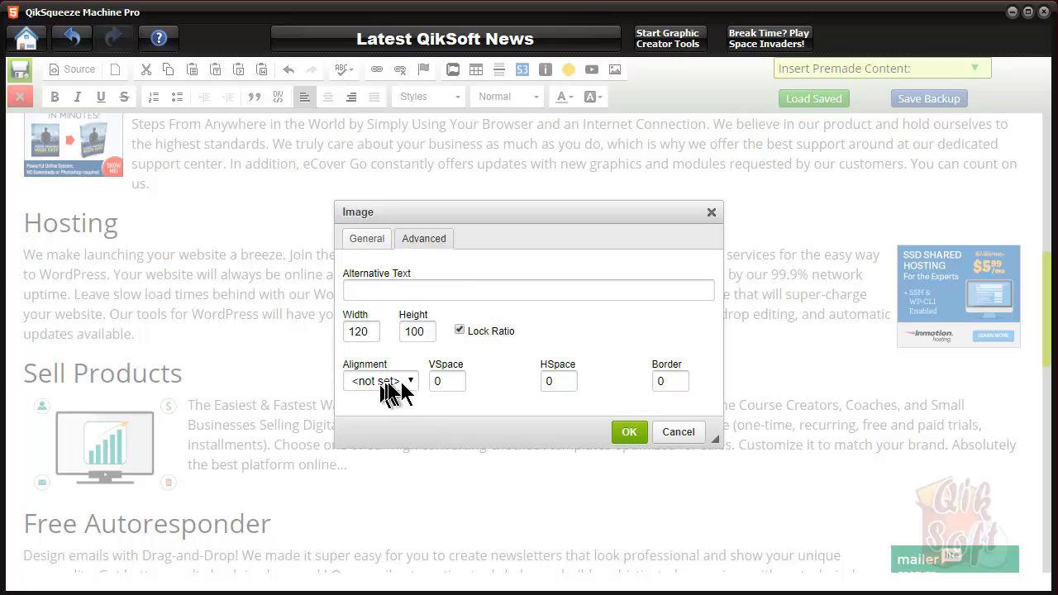
{"action": "left_click", "coordinate": [682, 431]}
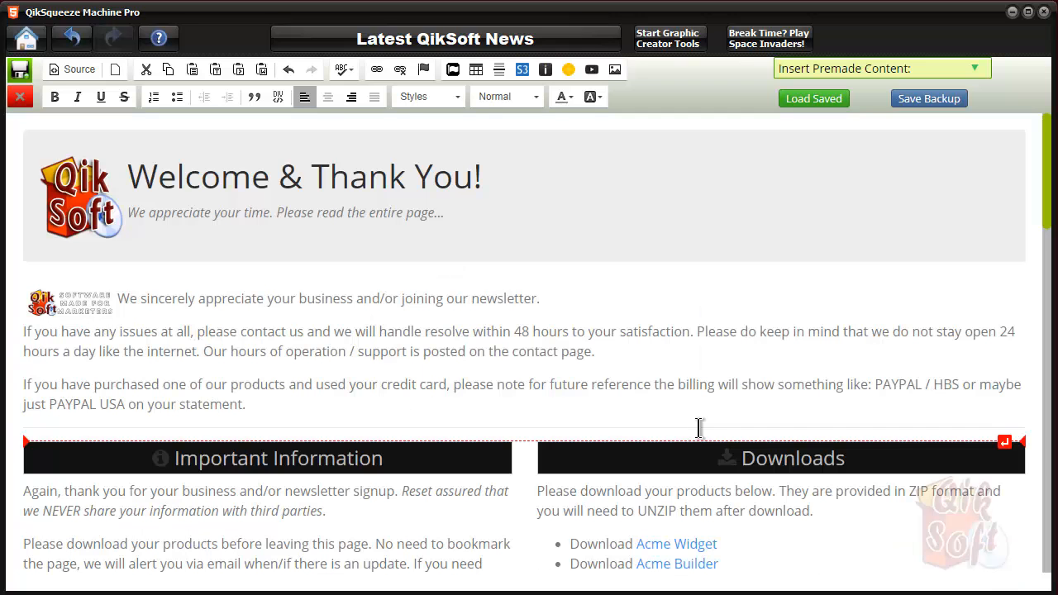
- Set the alignment of the InMotion banner image in the Hosting section to Right
{"action": "scroll", "coordinate": [583, 353], "scroll_direction": "down", "scroll_amount": 7}
{"action": "left_click", "coordinate": [688, 334]}
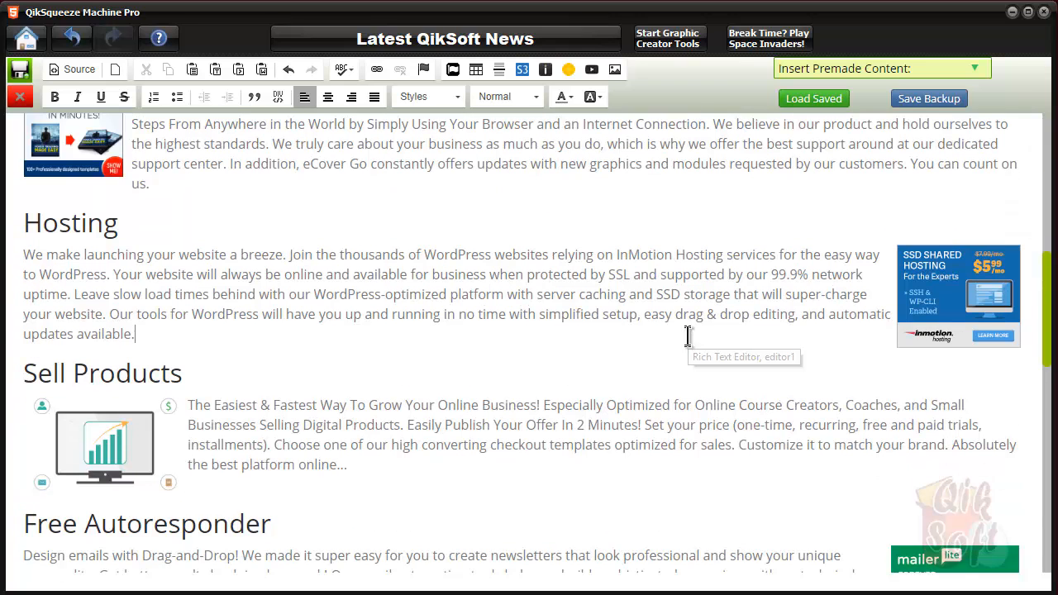
{"action": "double_click", "coordinate": [953, 291]}
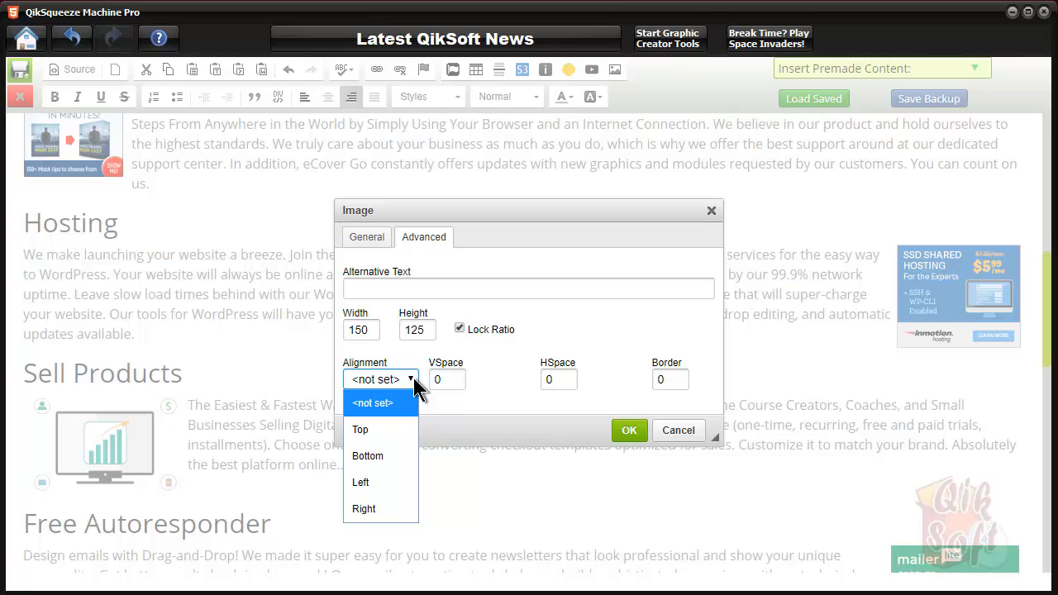
{"action": "left_click", "coordinate": [381, 510]}
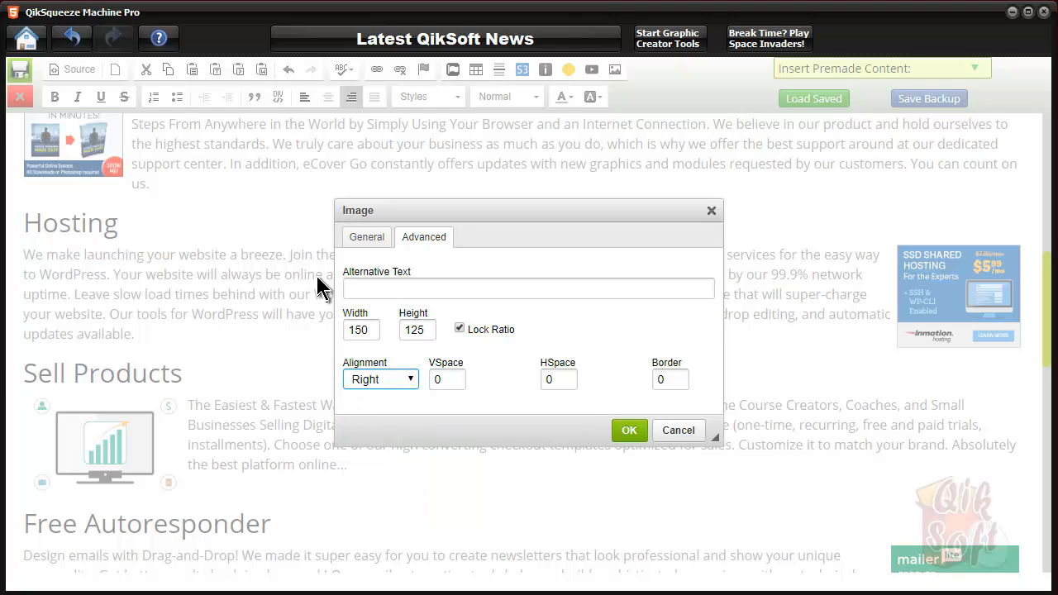
{"action": "left_click", "coordinate": [621, 431]}
{"action": "scroll", "coordinate": [544, 331], "scroll_direction": "down", "scroll_amount": 7}
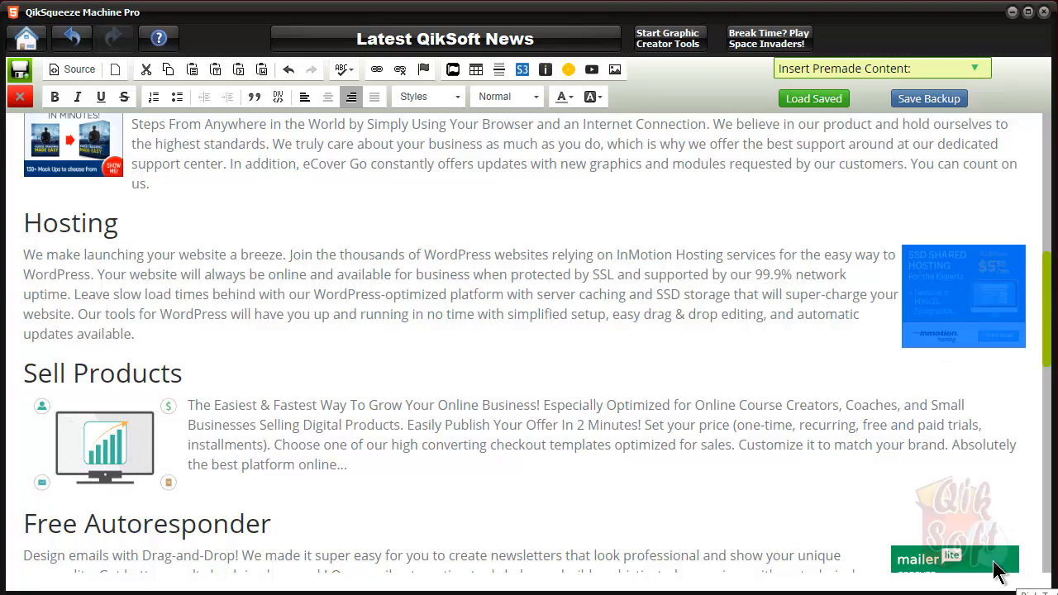
{"action": "scroll", "coordinate": [810, 433], "scroll_direction": "down", "scroll_amount": 3}
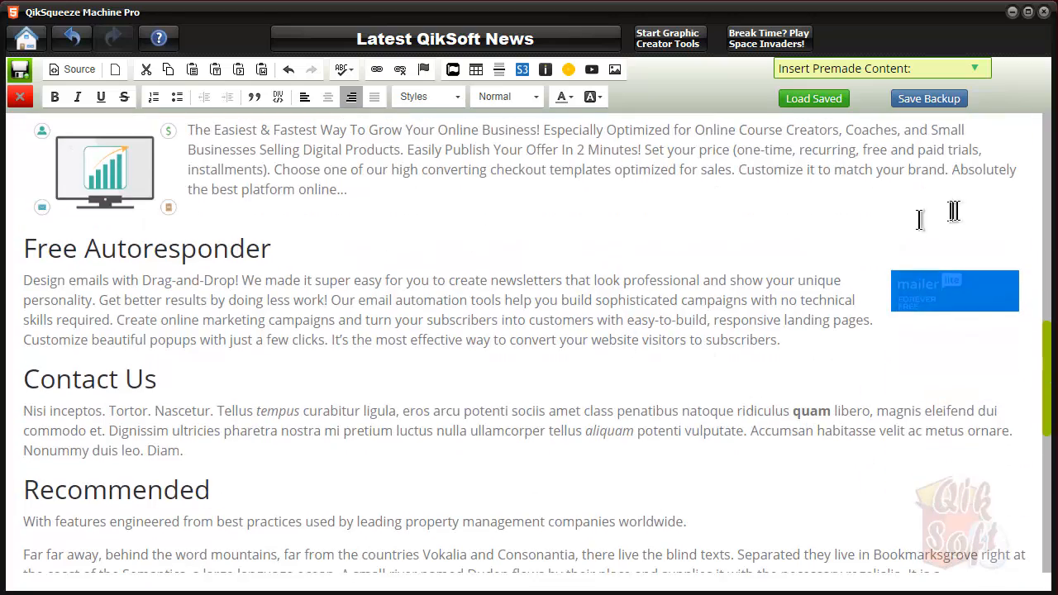
{"action": "scroll", "coordinate": [364, 299], "scroll_direction": "up", "scroll_amount": 2}
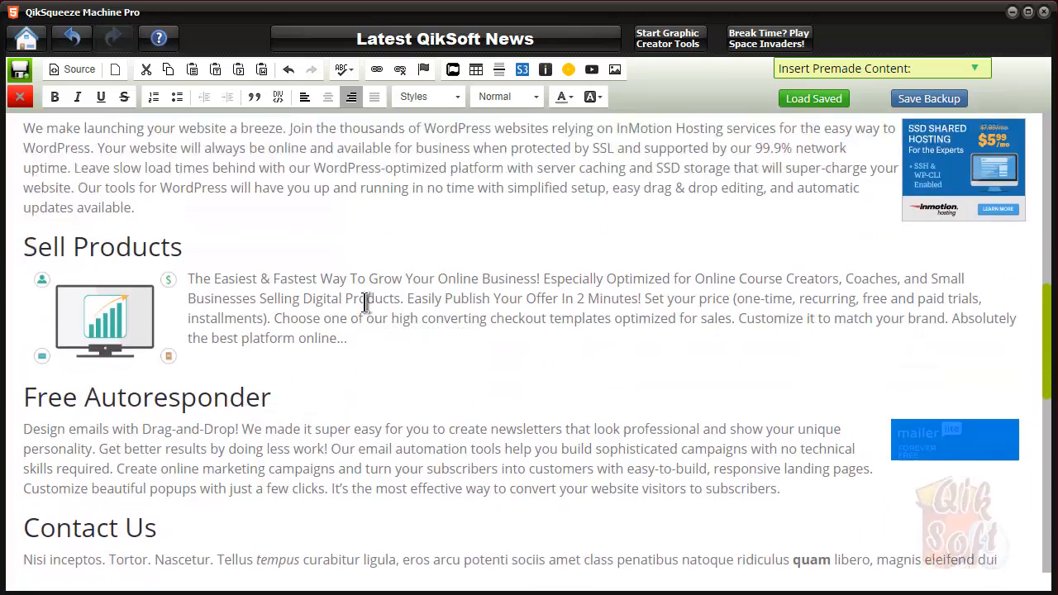
- Turn on the Bordered option for the gears icon above the Designed with Pride heading
{"action": "scroll", "coordinate": [364, 303], "scroll_direction": "up", "scroll_amount": 3}
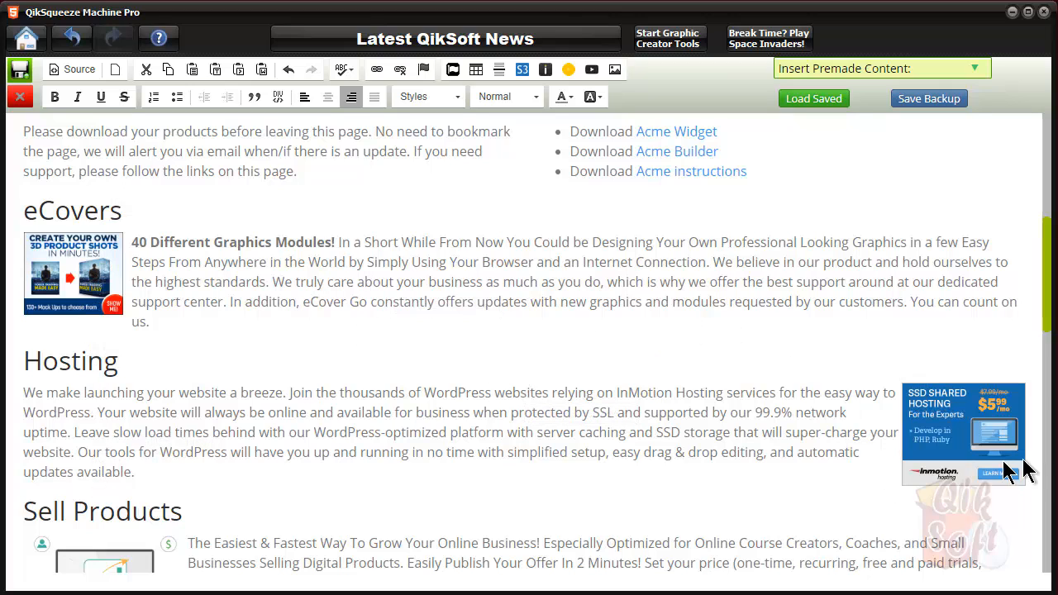
{"action": "scroll", "coordinate": [480, 460], "scroll_direction": "down", "scroll_amount": 6}
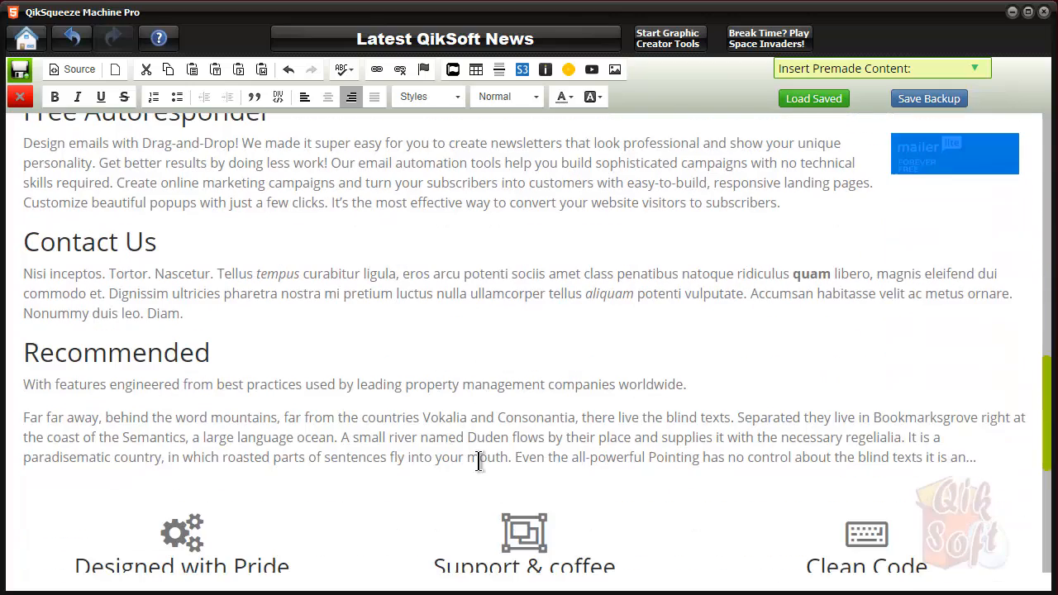
{"action": "scroll", "coordinate": [479, 460], "scroll_direction": "down", "scroll_amount": 3}
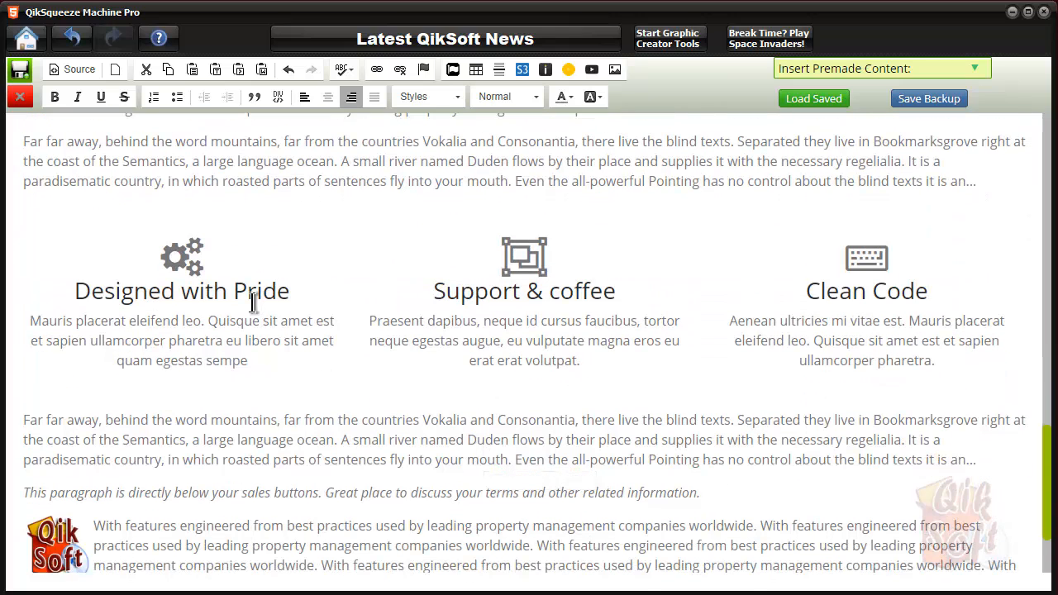
{"action": "left_click", "coordinate": [190, 262]}
{"action": "double_click", "coordinate": [190, 261]}
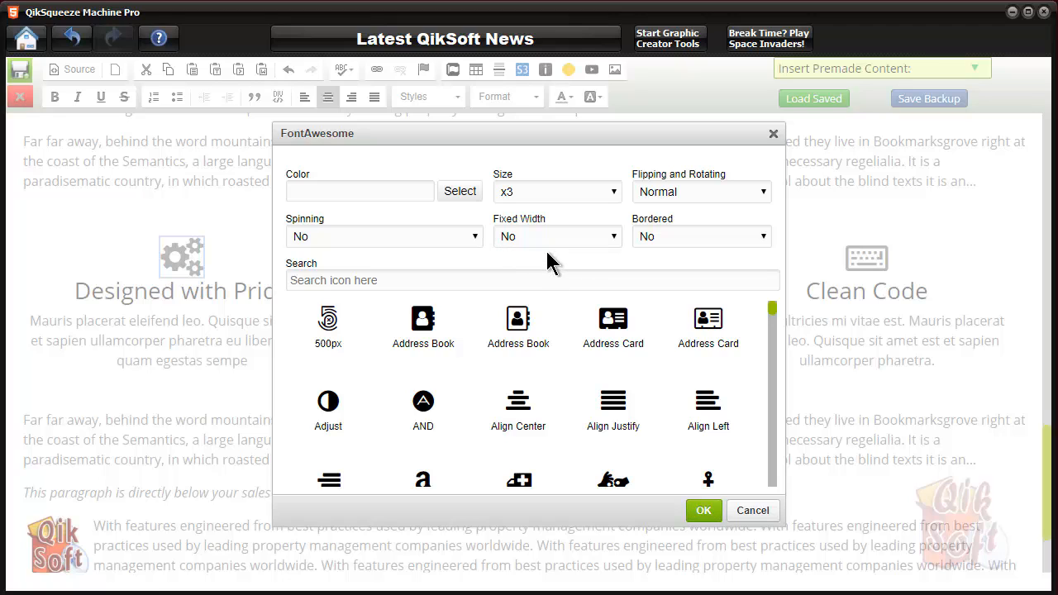
{"action": "left_click", "coordinate": [614, 239]}
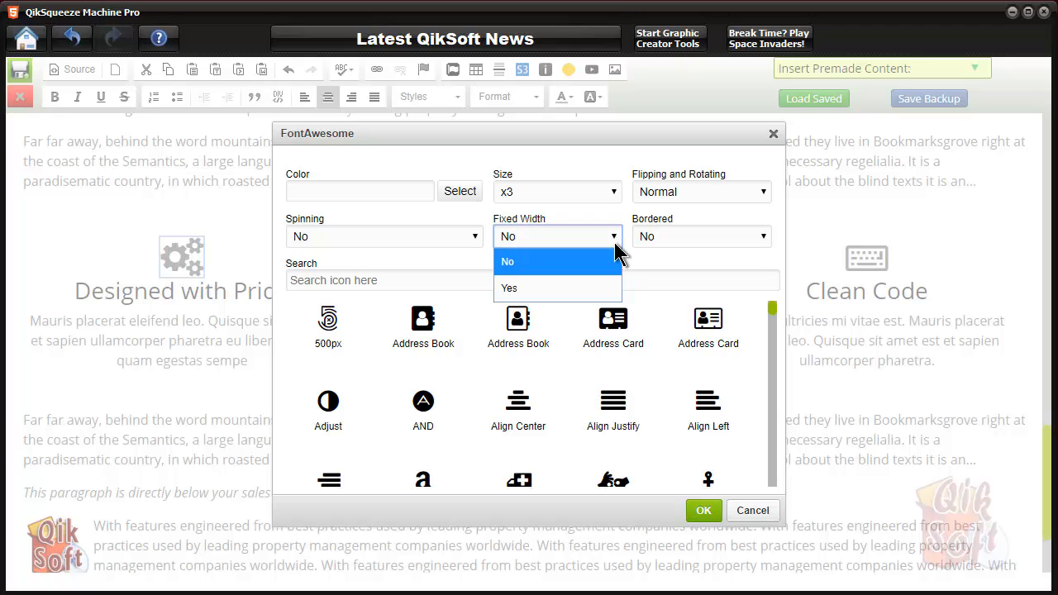
{"action": "left_click", "coordinate": [671, 257]}
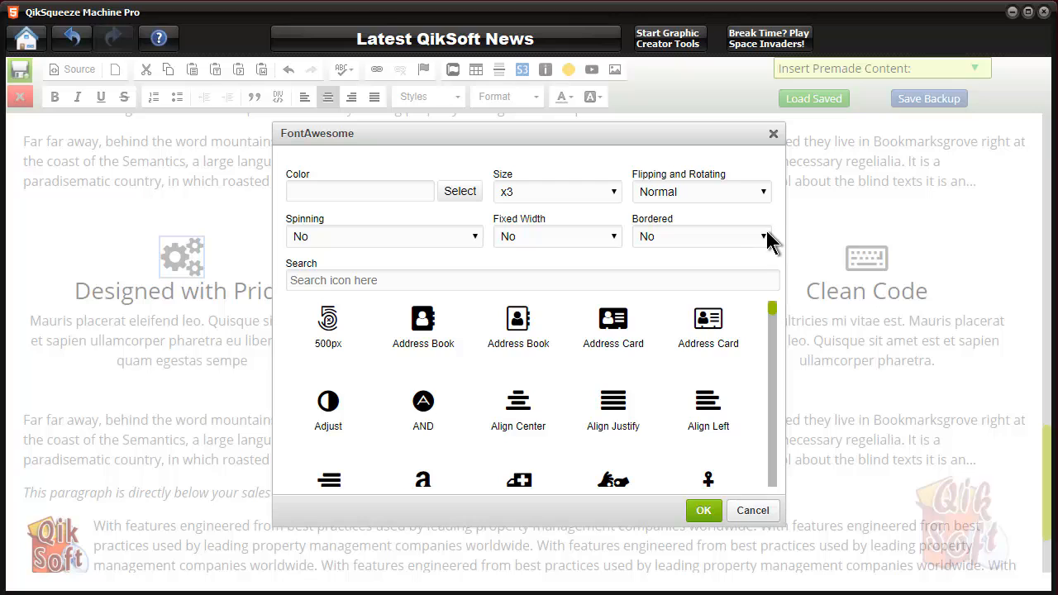
{"action": "left_click", "coordinate": [765, 238]}
{"action": "left_click", "coordinate": [648, 288]}
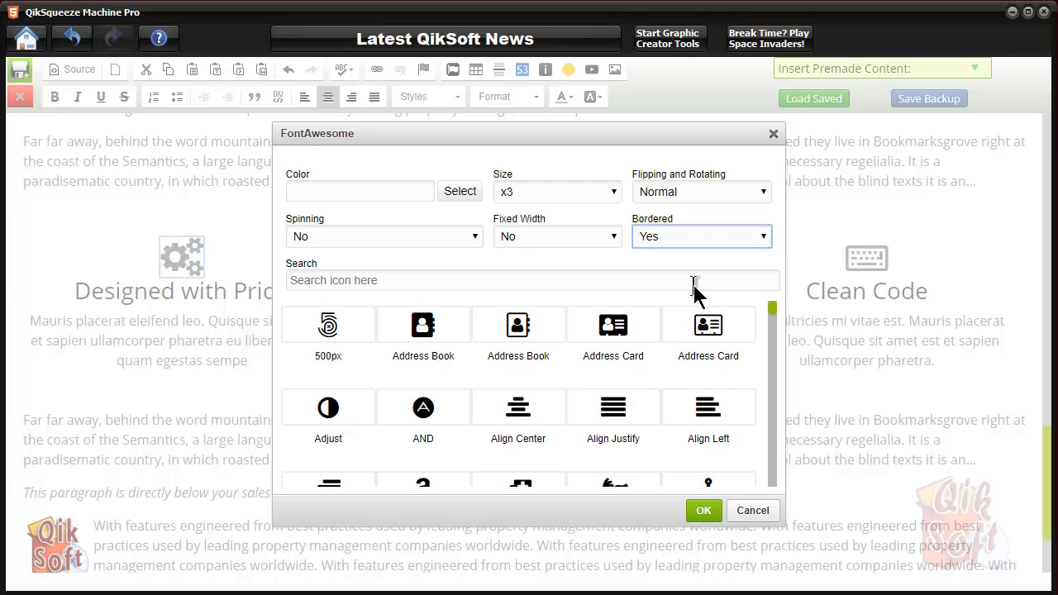
{"action": "left_click", "coordinate": [703, 510]}
- Insert the premade Header-Paragraph-Image content on a new line after the page's last paragraph and save the page content
{"action": "scroll", "coordinate": [586, 420], "scroll_direction": "down", "scroll_amount": 6}
{"action": "scroll", "coordinate": [586, 421], "scroll_direction": "down", "scroll_amount": 10}
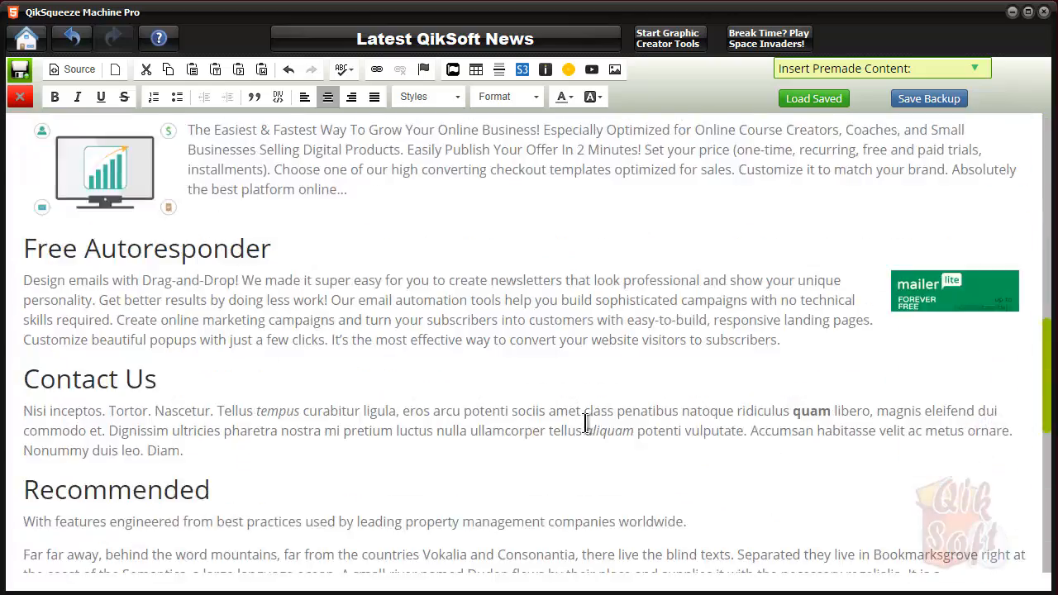
{"action": "scroll", "coordinate": [387, 303], "scroll_direction": "up", "scroll_amount": 2}
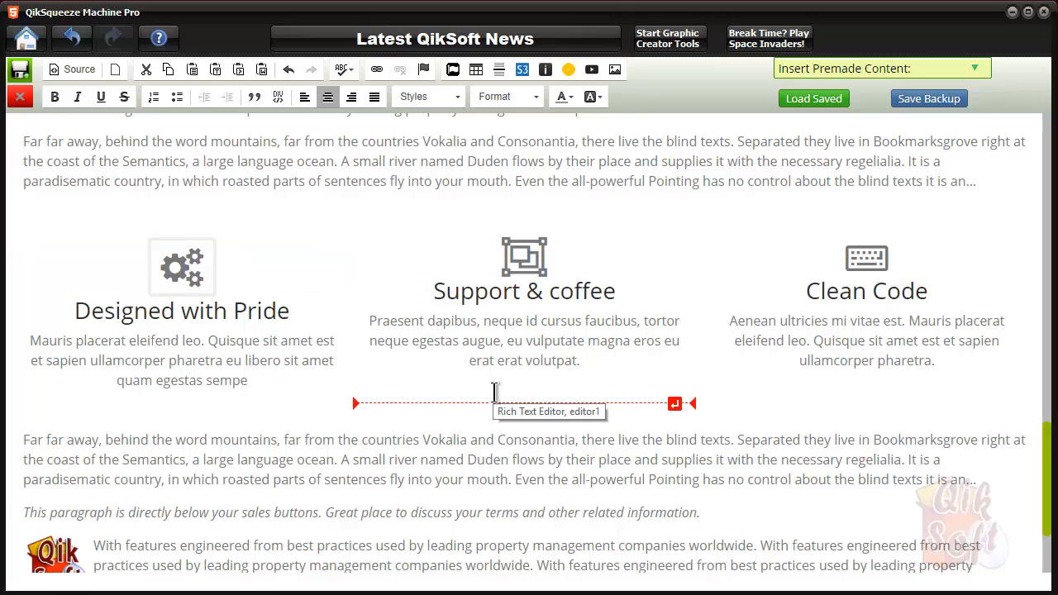
{"action": "scroll", "coordinate": [494, 391], "scroll_direction": "down", "scroll_amount": 2}
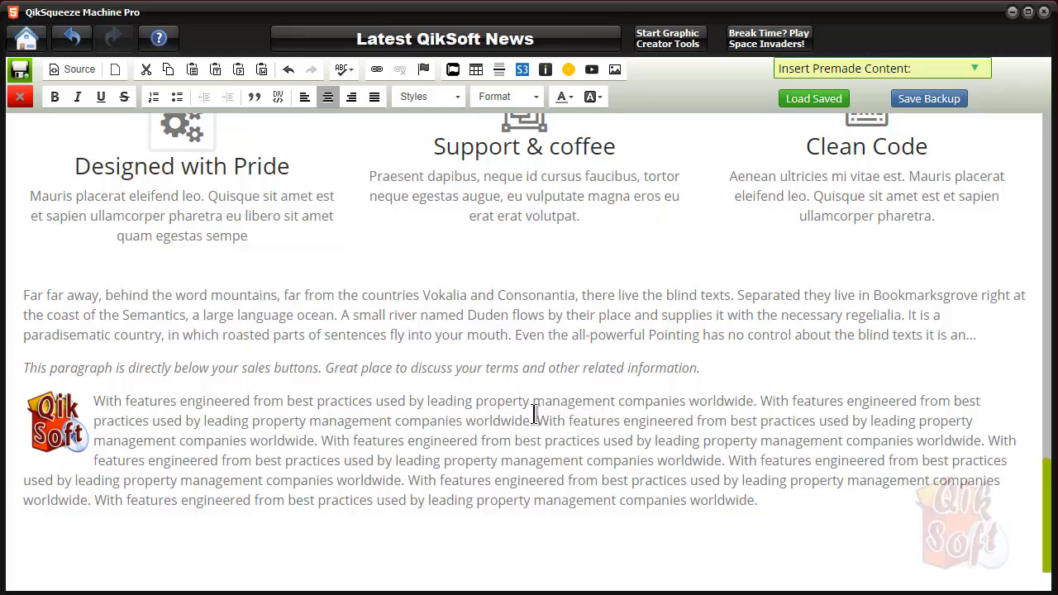
{"action": "scroll", "coordinate": [534, 414], "scroll_direction": "up", "scroll_amount": 20}
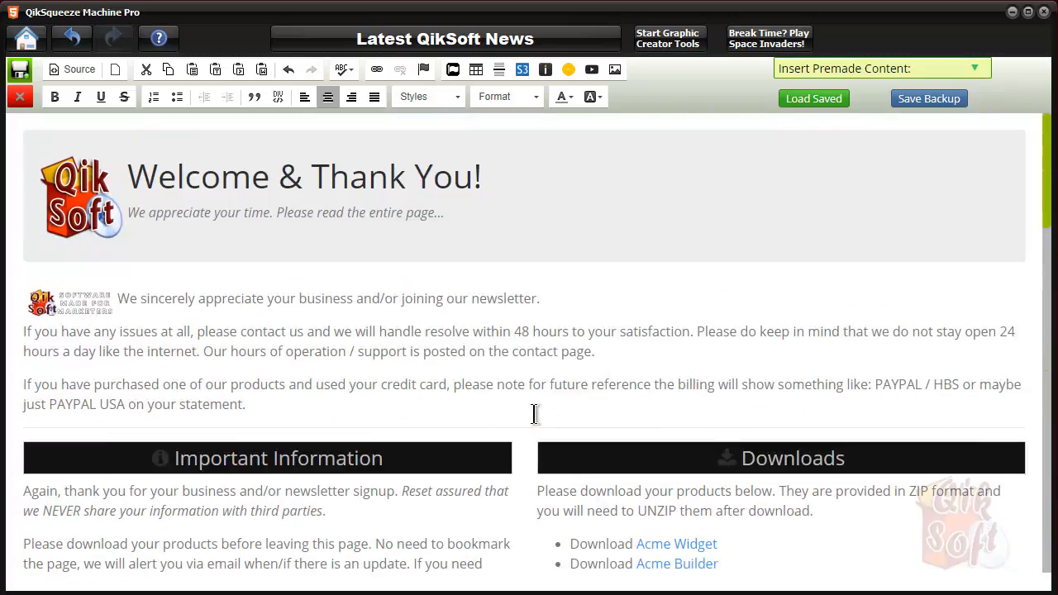
{"action": "scroll", "coordinate": [534, 414], "scroll_direction": "down", "scroll_amount": 20}
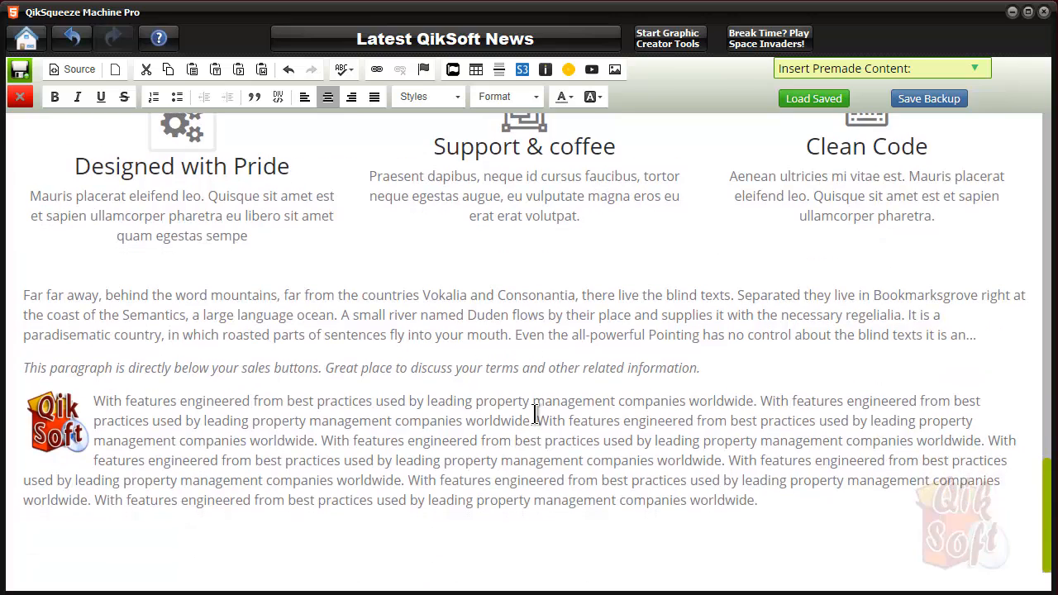
{"action": "left_click", "coordinate": [812, 503]}
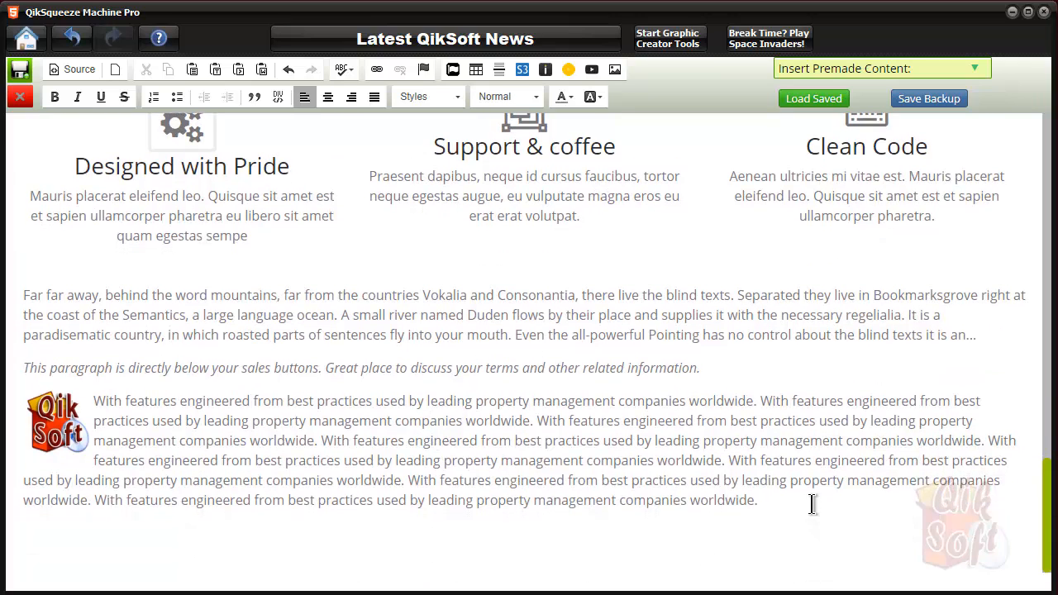
{"action": "key", "text": "Return"}
{"action": "left_click", "coordinate": [972, 70]}
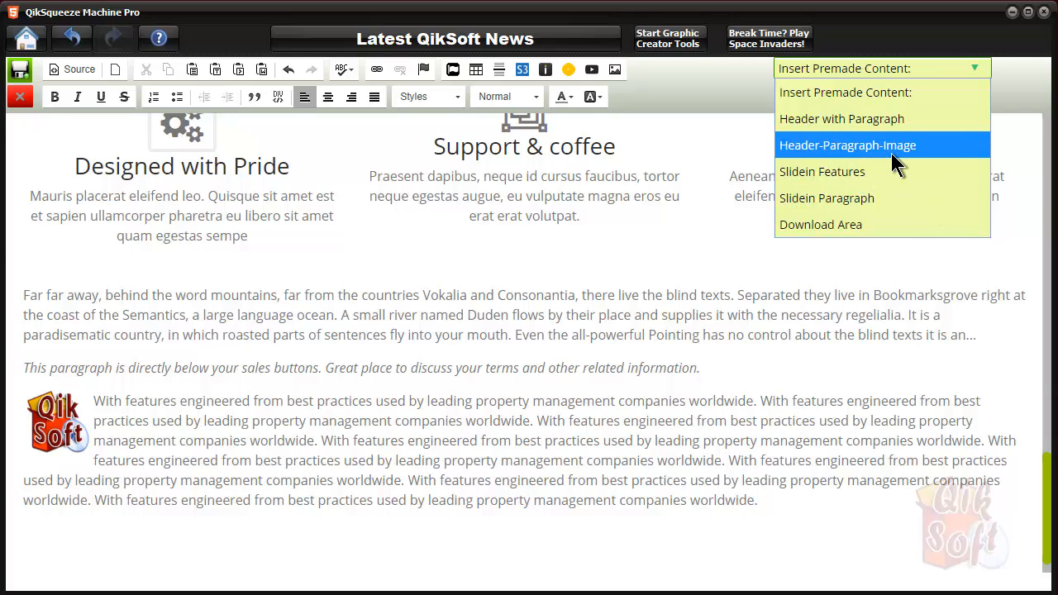
{"action": "left_click", "coordinate": [840, 145]}
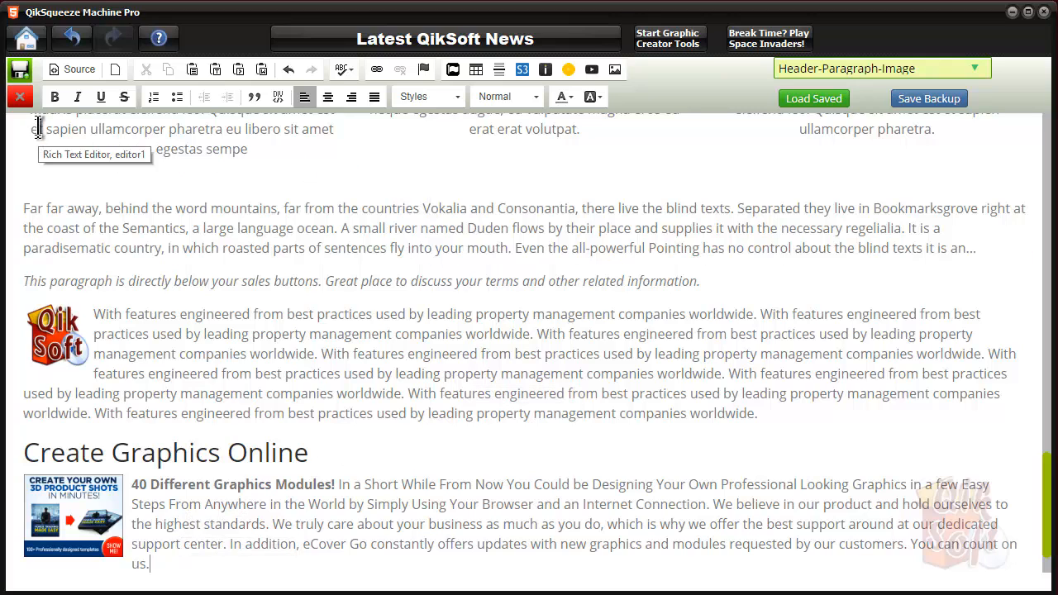
{"action": "left_click", "coordinate": [21, 73]}
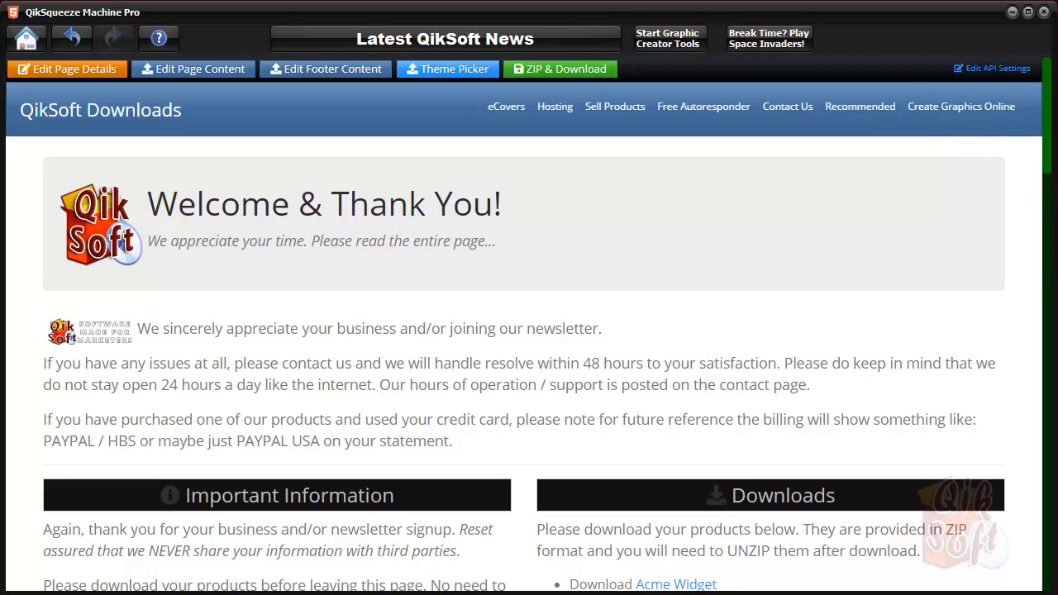
- Review the saved download page from the header down to the footer and return to its beginning
{"action": "left_click_drag", "start_coordinate": [1046, 153], "coordinate": [1042, 343]}
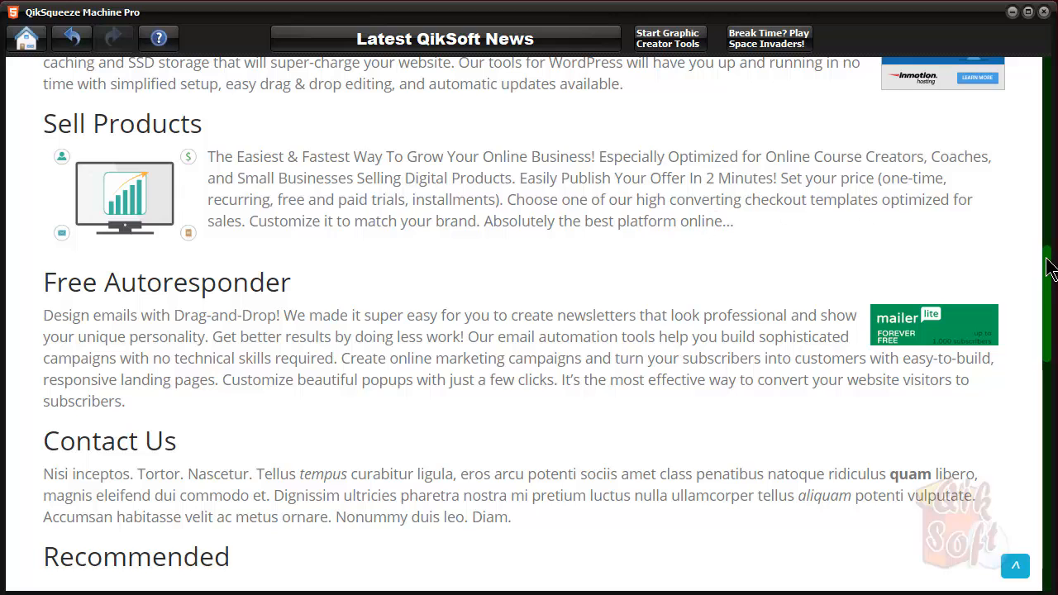
{"action": "left_click_drag", "start_coordinate": [1049, 269], "coordinate": [1048, 408]}
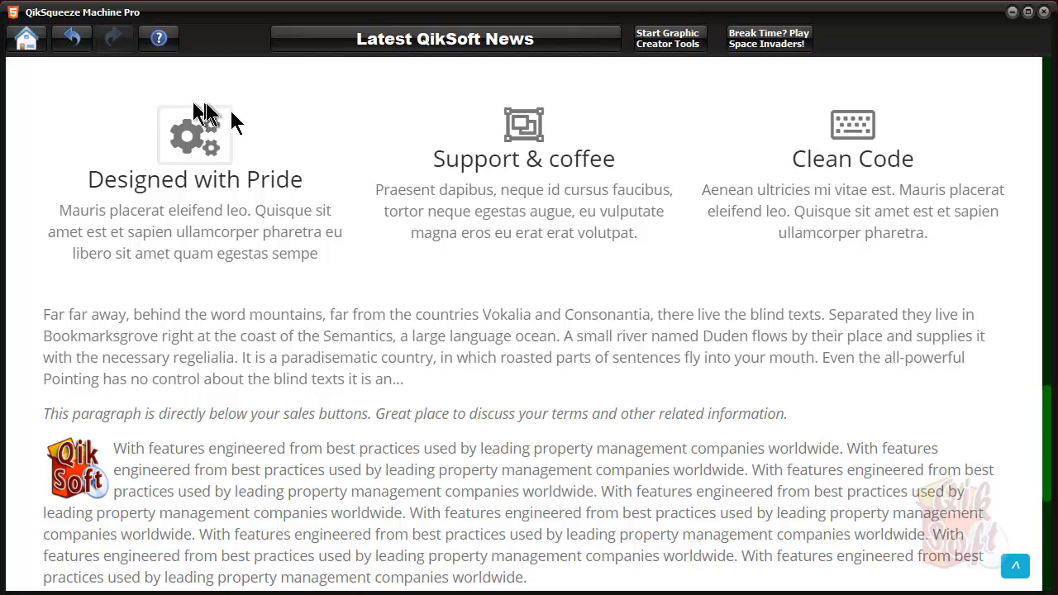
{"action": "left_click_drag", "start_coordinate": [1052, 424], "coordinate": [1046, 524]}
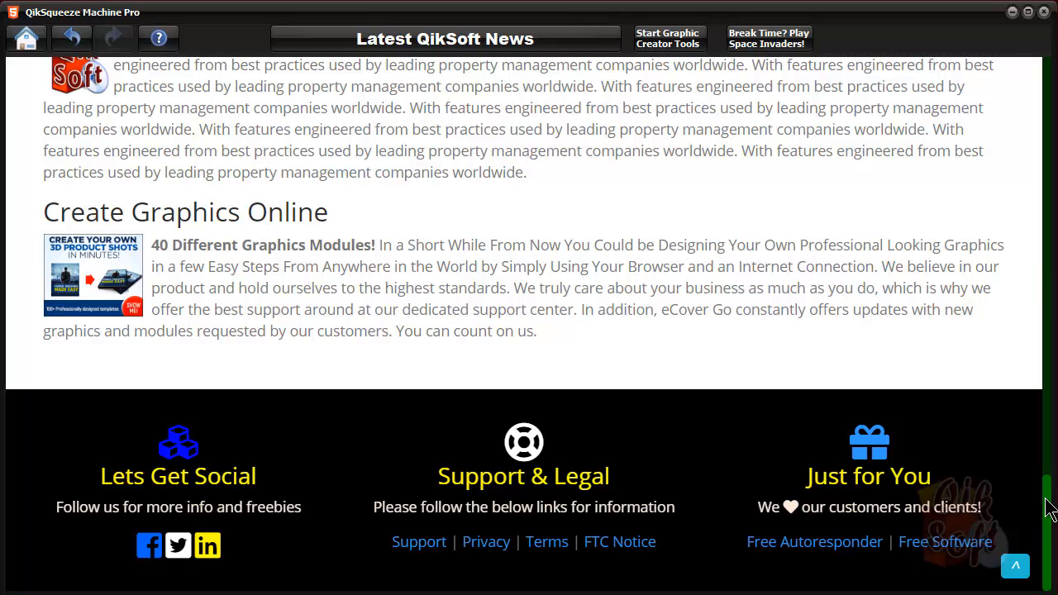
{"action": "left_click", "coordinate": [1015, 566]}
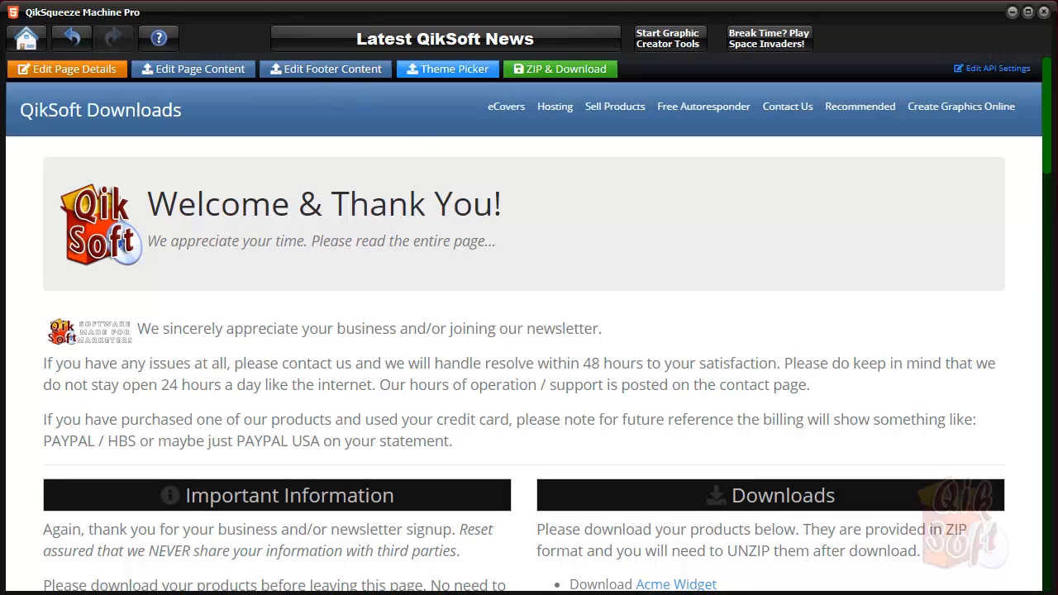
- Open the footer content for editing and view the premade footer styles without inserting one
{"action": "left_click", "coordinate": [343, 70]}
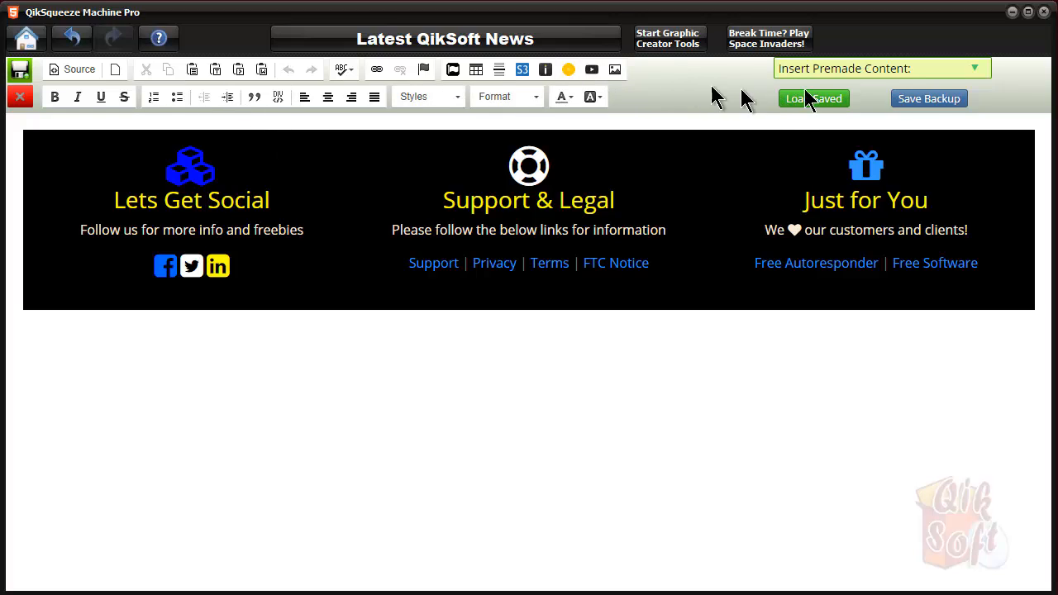
{"action": "left_click", "coordinate": [973, 73]}
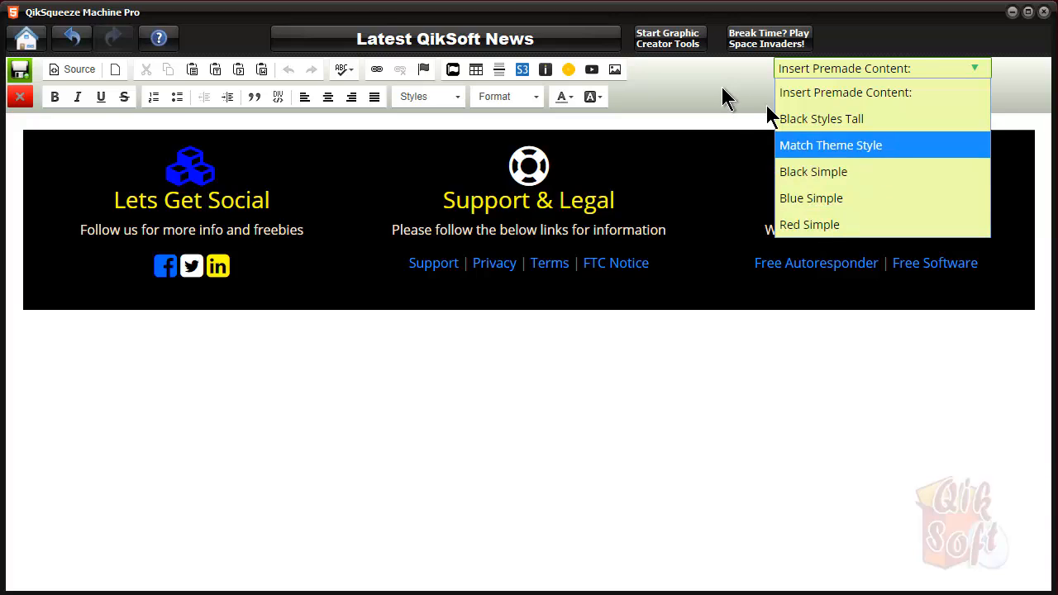
{"action": "left_click", "coordinate": [1000, 594]}
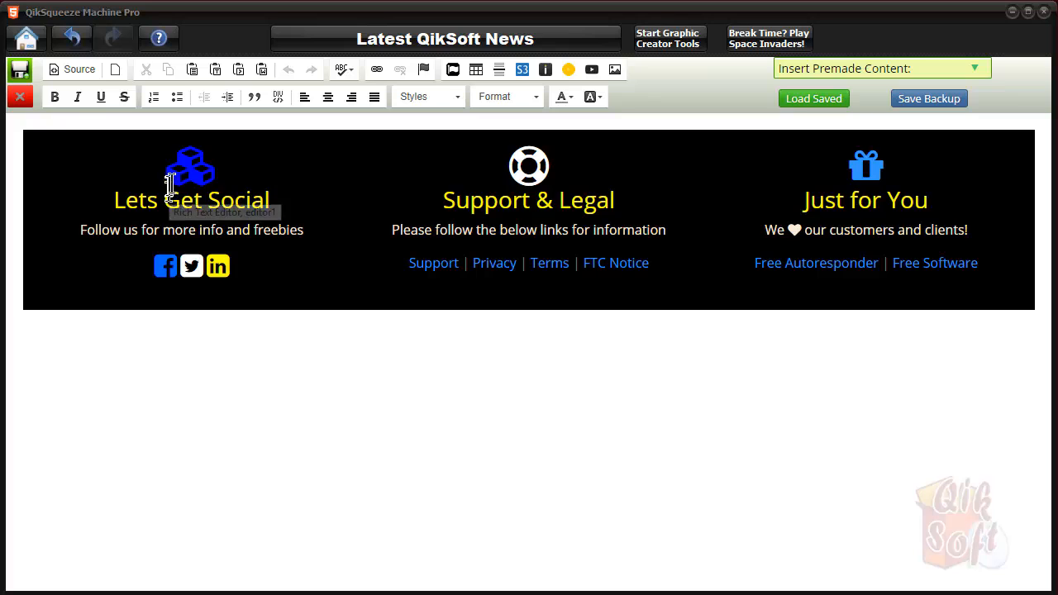
- View the FontAwesome properties of the life ring icon above Support & Legal and close them without changes
{"action": "double_click", "coordinate": [526, 165]}
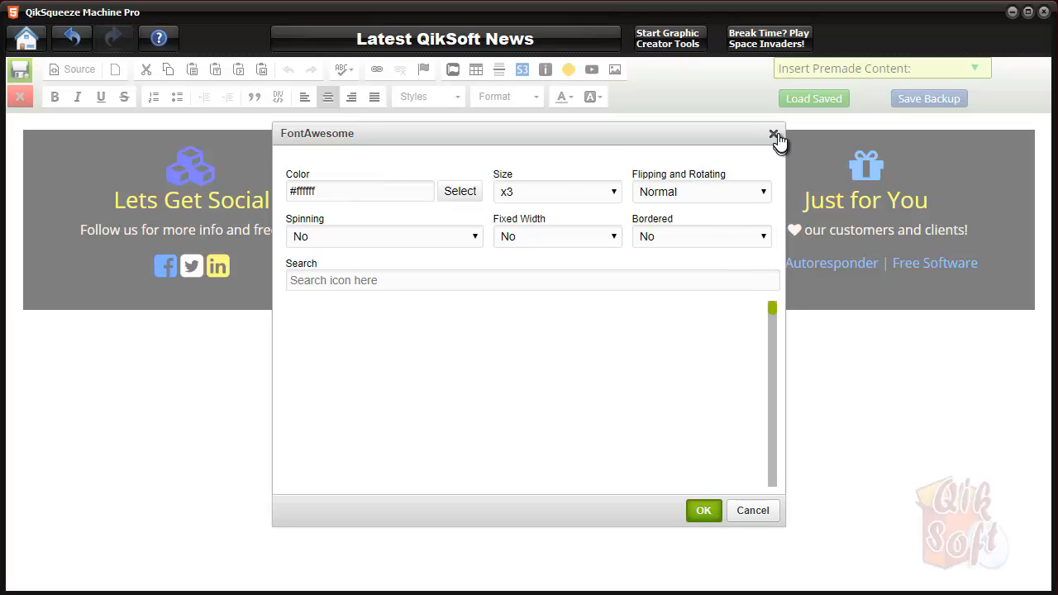
{"action": "scroll", "coordinate": [348, 361], "scroll_direction": "down", "scroll_amount": 3}
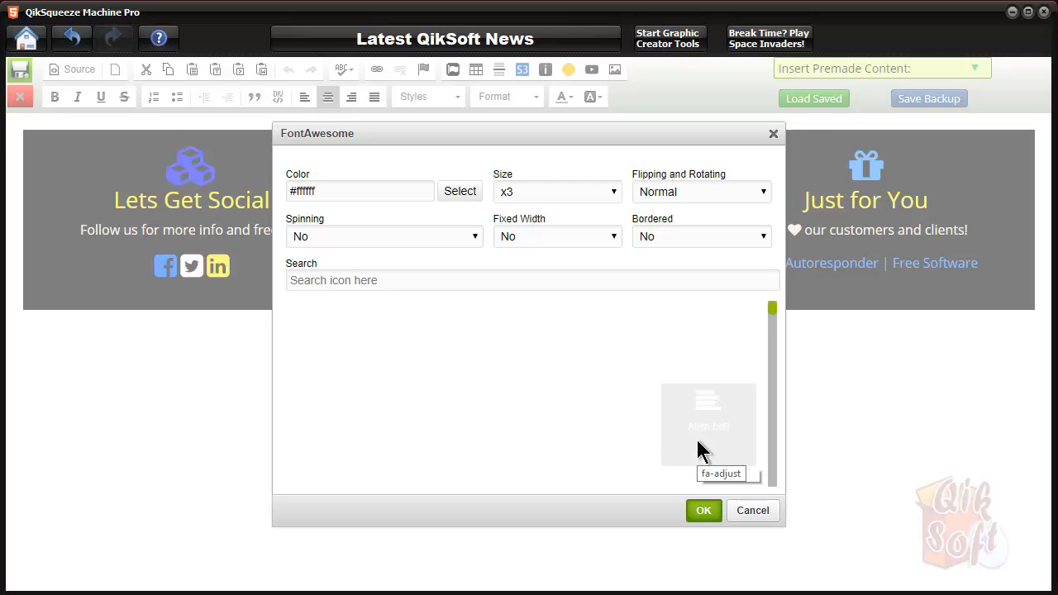
{"action": "left_click", "coordinate": [774, 133]}
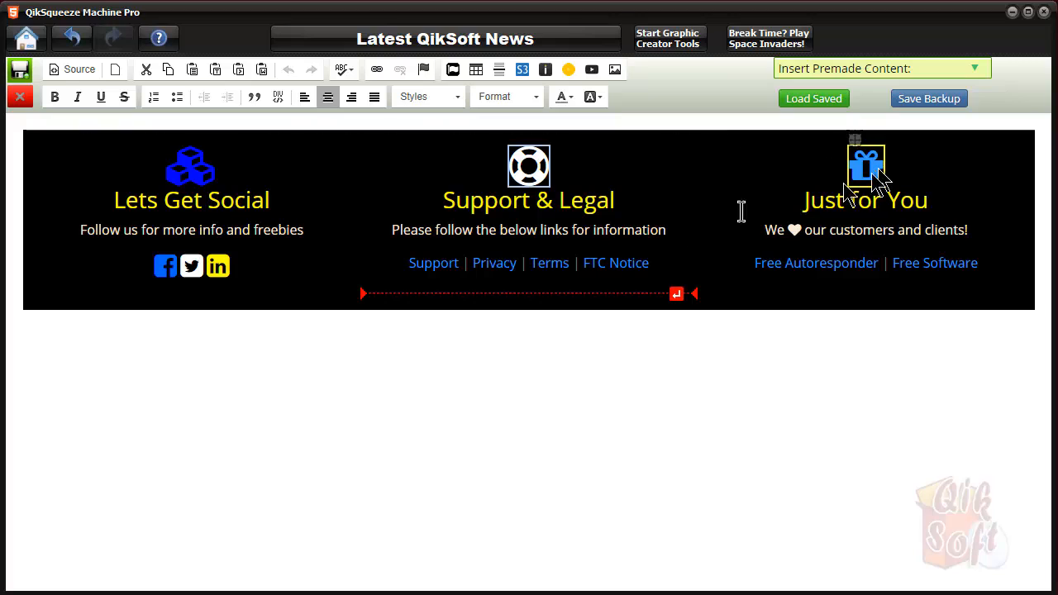
{"action": "left_click", "coordinate": [665, 278]}
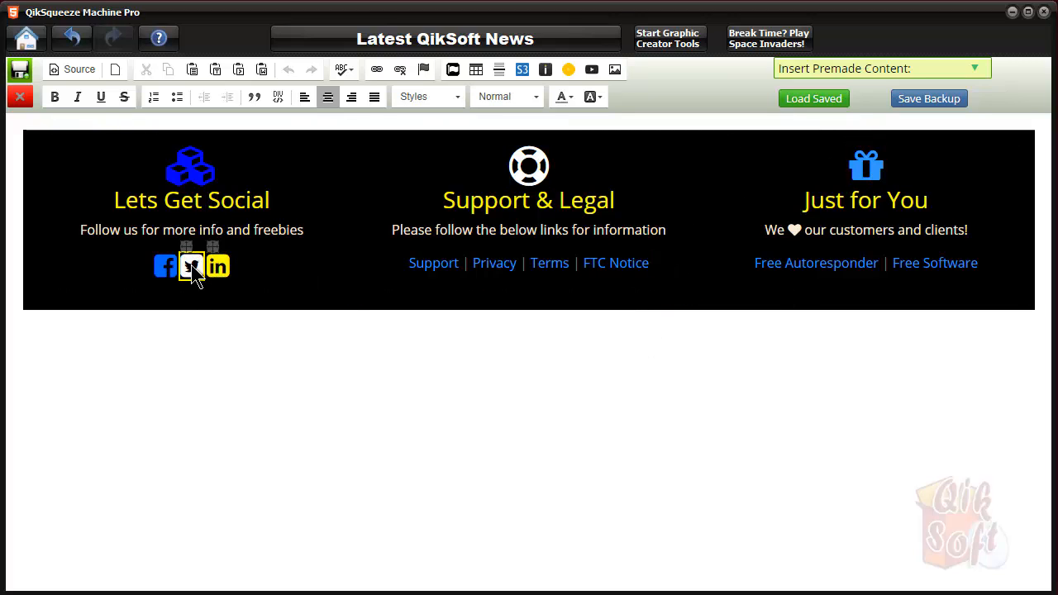
{"action": "left_click", "coordinate": [317, 237]}
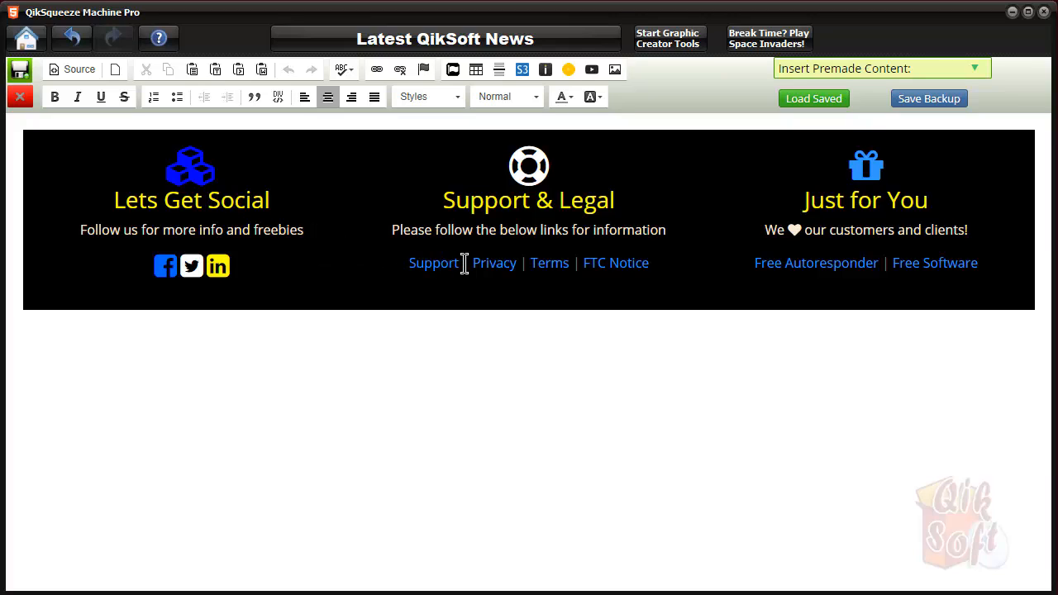
- View the link settings for the footer's Support text, cancel them, and leave the footer editor without saving
{"action": "left_click_drag", "start_coordinate": [461, 263], "coordinate": [408, 263]}
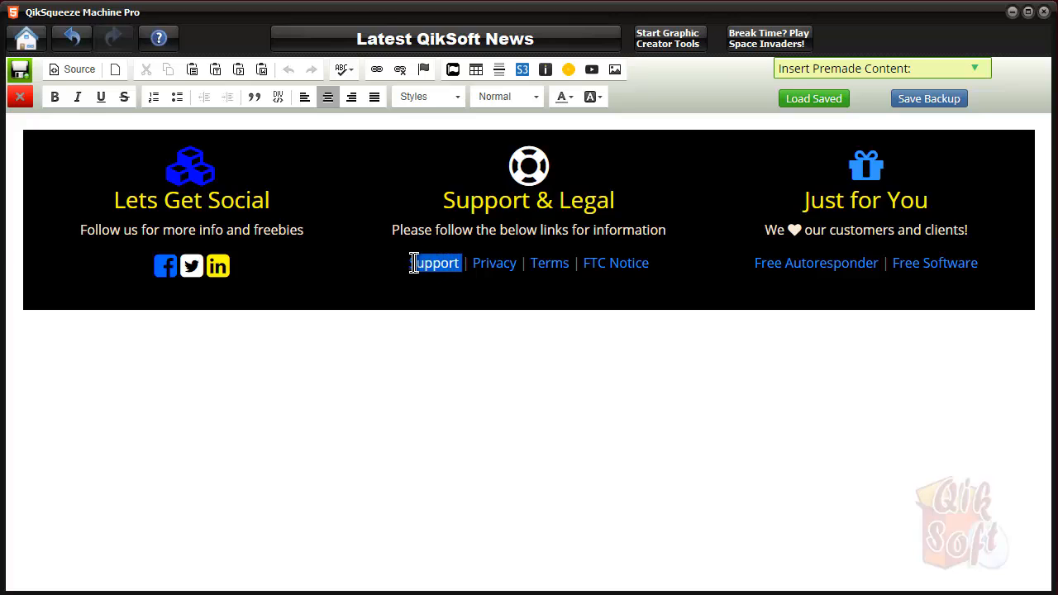
{"action": "left_click", "coordinate": [377, 69]}
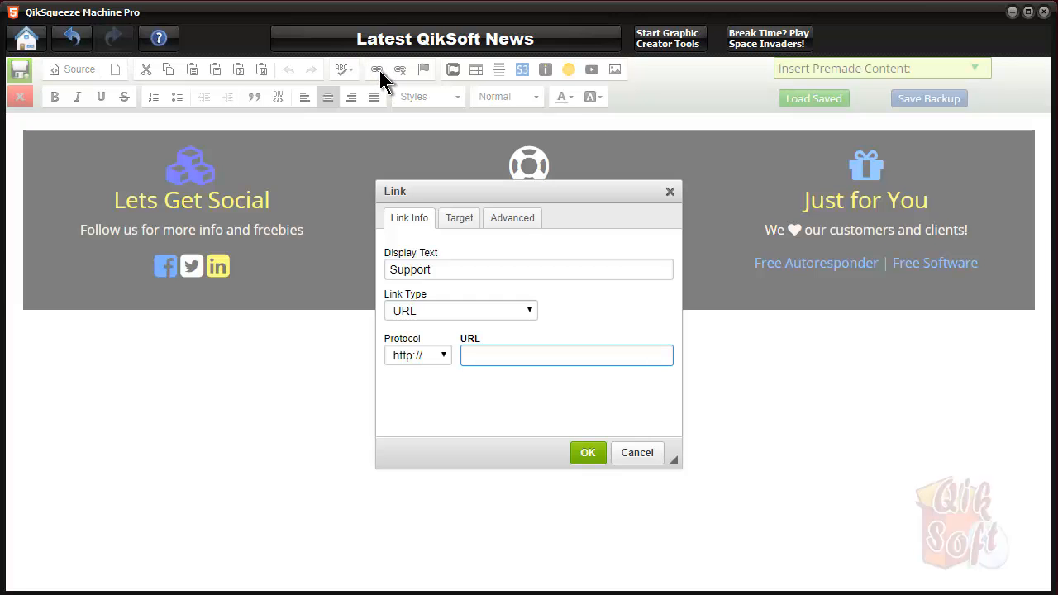
{"action": "left_click", "coordinate": [638, 455]}
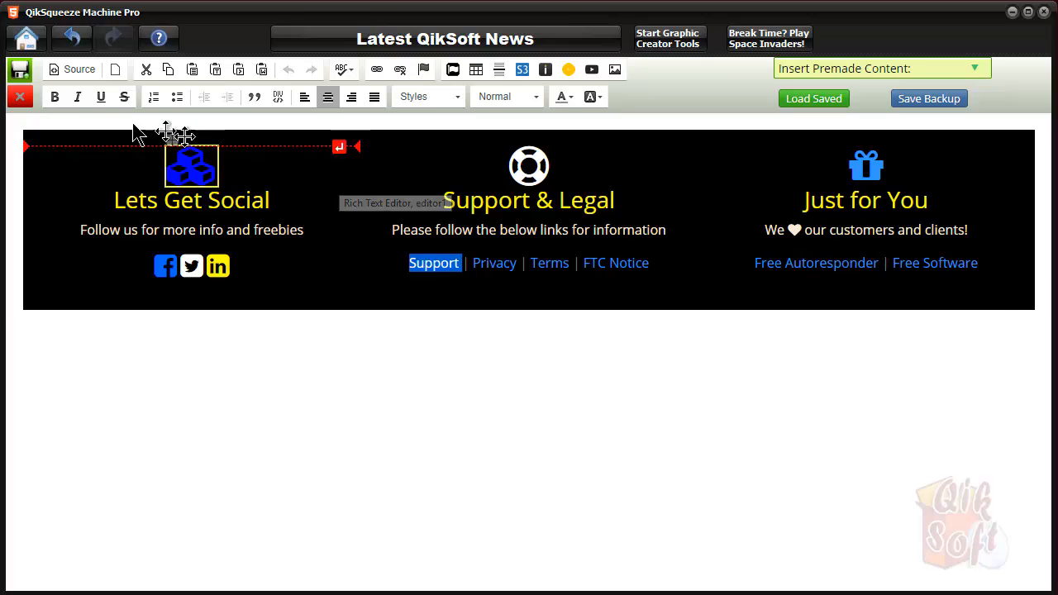
{"action": "left_click", "coordinate": [20, 95]}
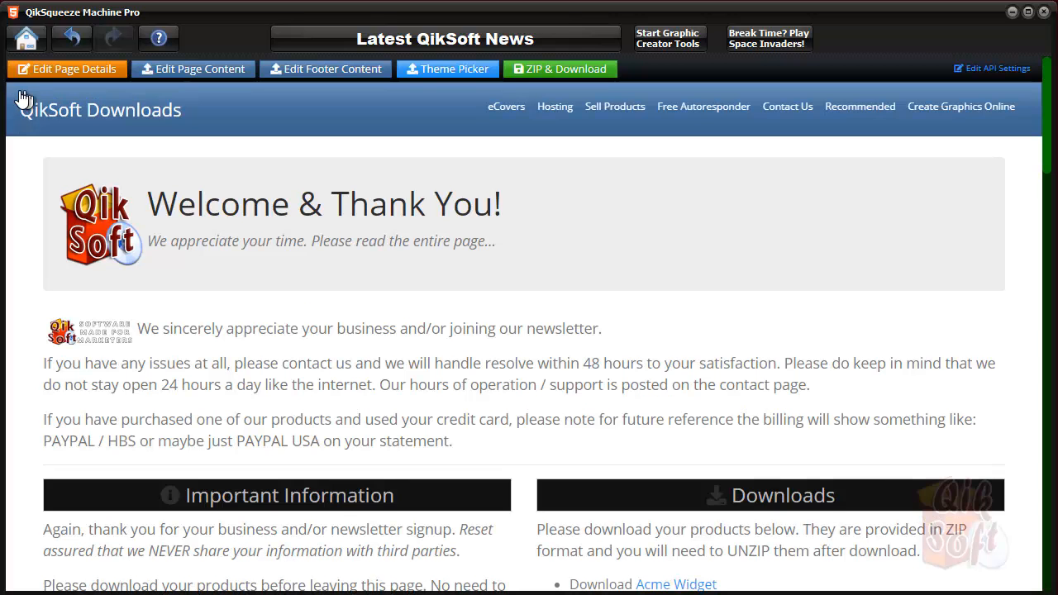
- Change the download page's theme to Cyborg and review the restyled page down to the footer
{"action": "left_click", "coordinate": [453, 71]}
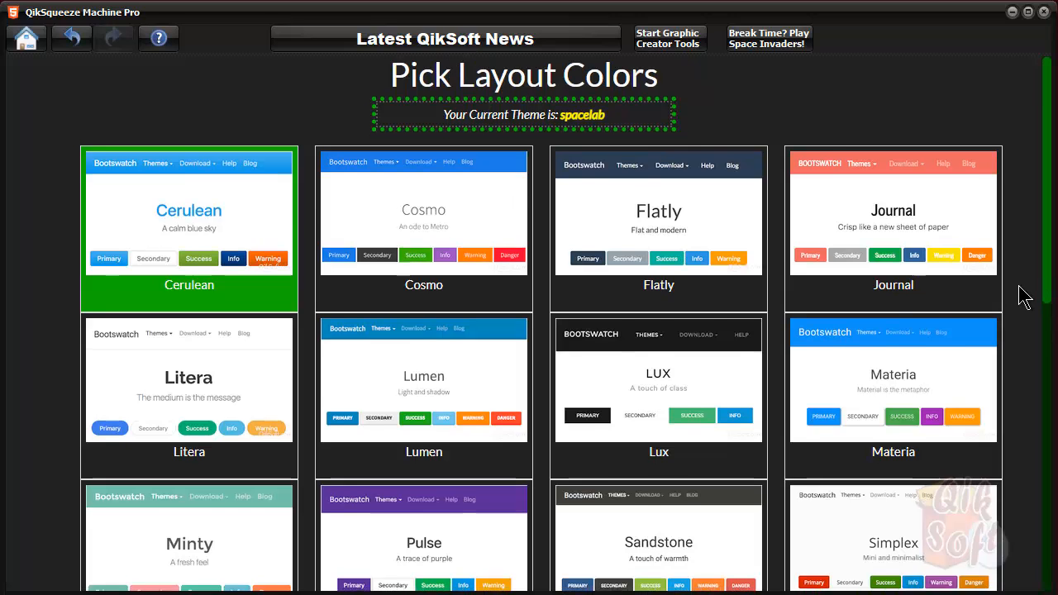
{"action": "scroll", "coordinate": [1024, 297], "scroll_direction": "down", "scroll_amount": 6}
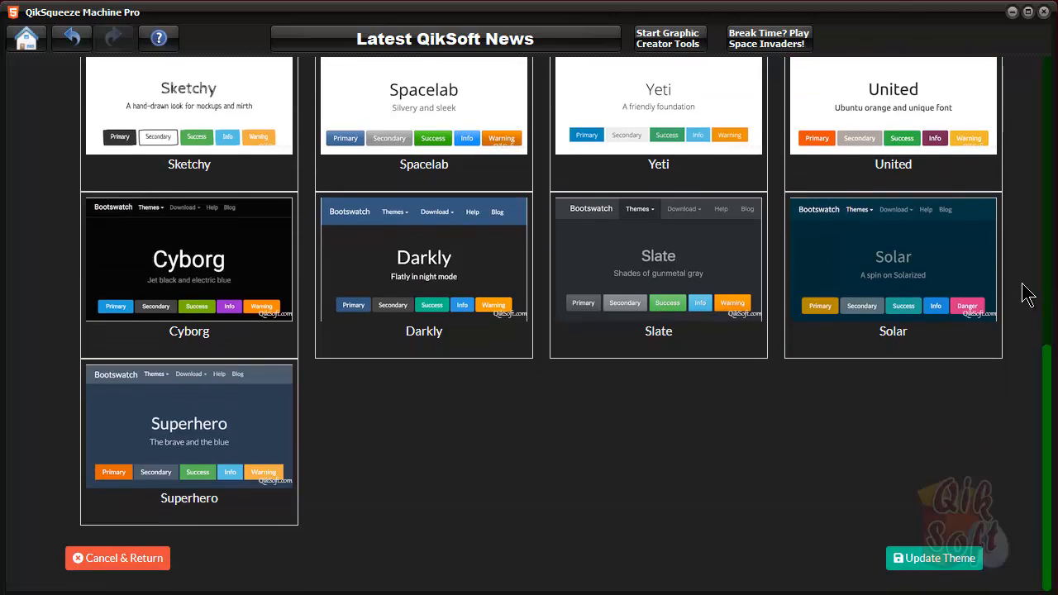
{"action": "left_click", "coordinate": [198, 269]}
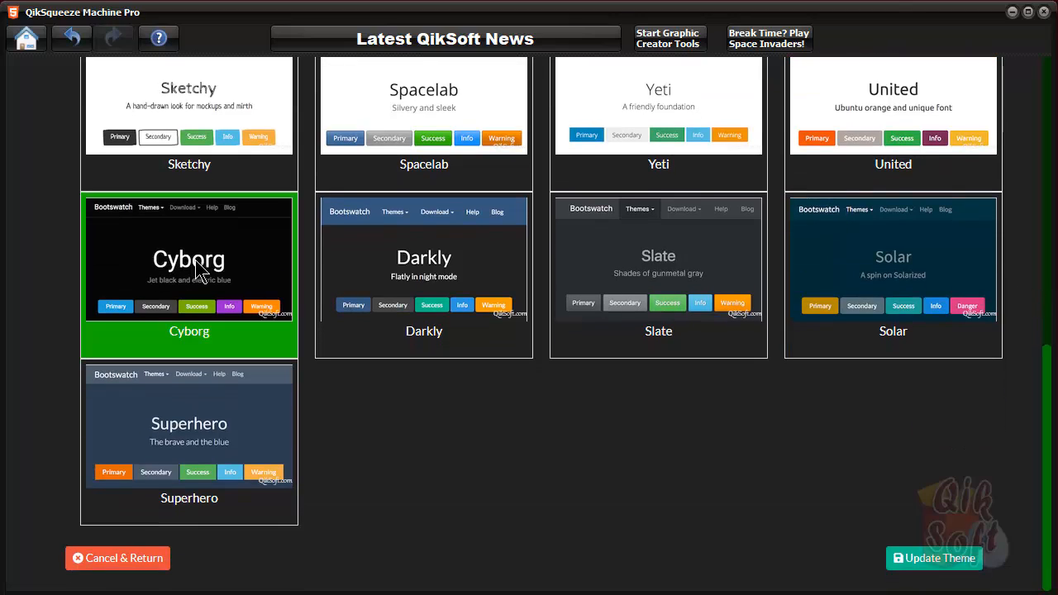
{"action": "left_click", "coordinate": [950, 562]}
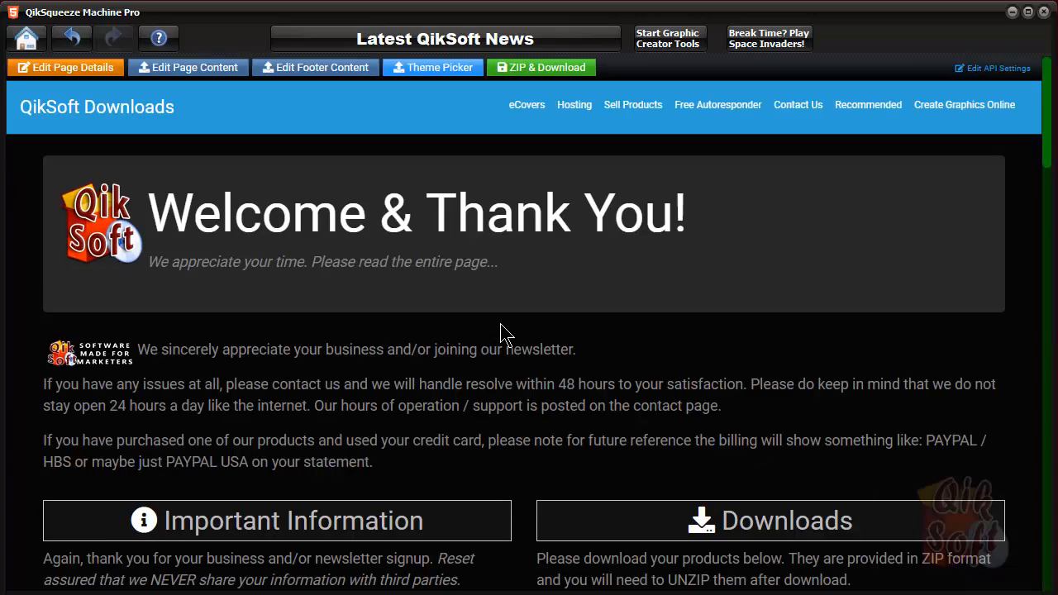
{"action": "scroll", "coordinate": [504, 331], "scroll_direction": "down", "scroll_amount": 20}
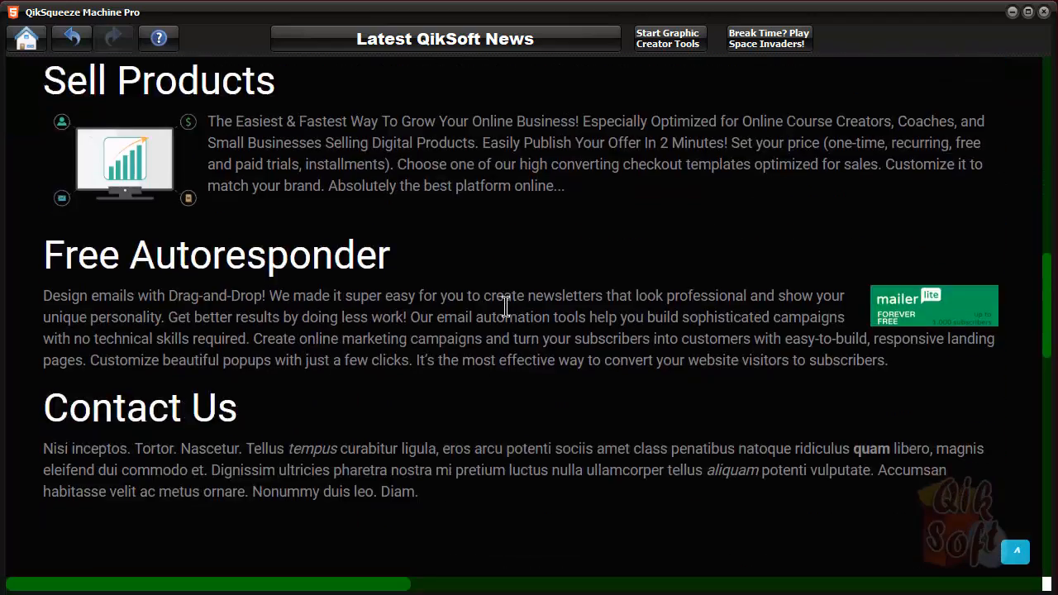
{"action": "scroll", "coordinate": [506, 310], "scroll_direction": "down", "scroll_amount": 10}
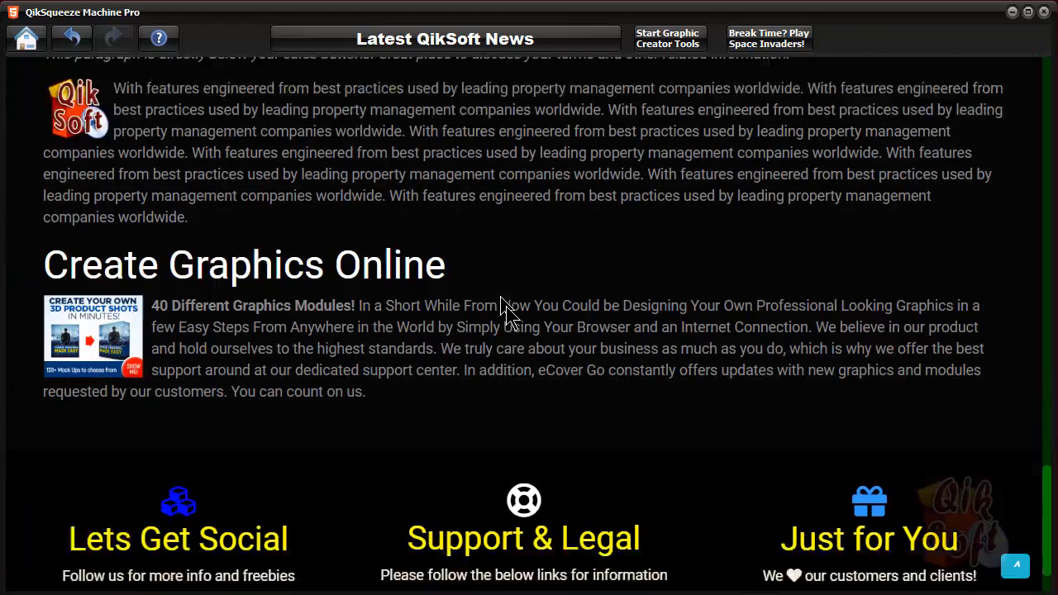
{"action": "scroll", "coordinate": [505, 307], "scroll_direction": "up", "scroll_amount": 20}
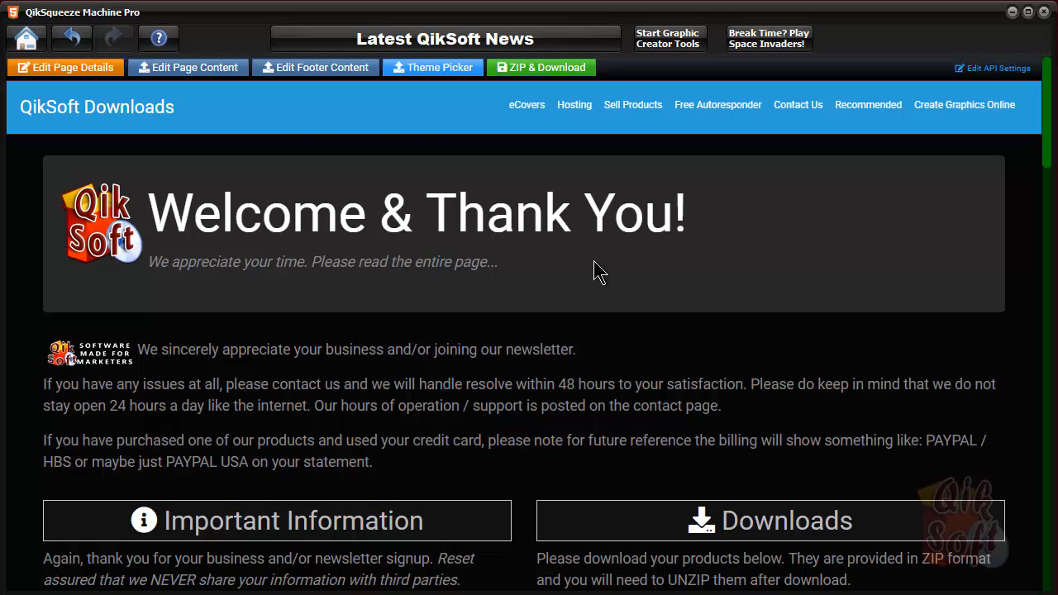
- View the option for packaging the download page as a ZIP and close it without starting the packaging
{"action": "left_click", "coordinate": [542, 66]}
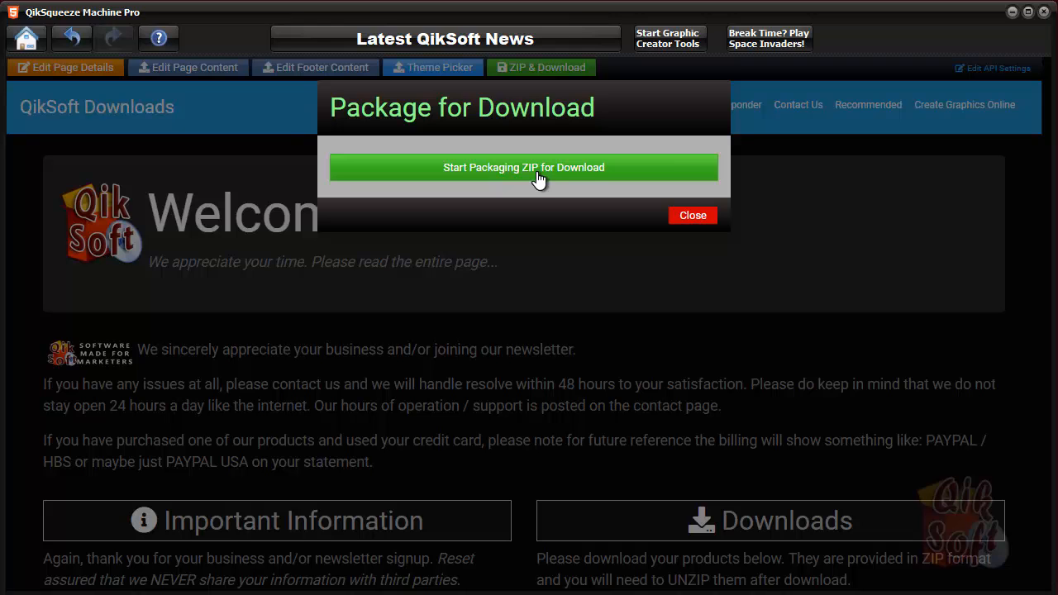
{"action": "left_click", "coordinate": [699, 218]}
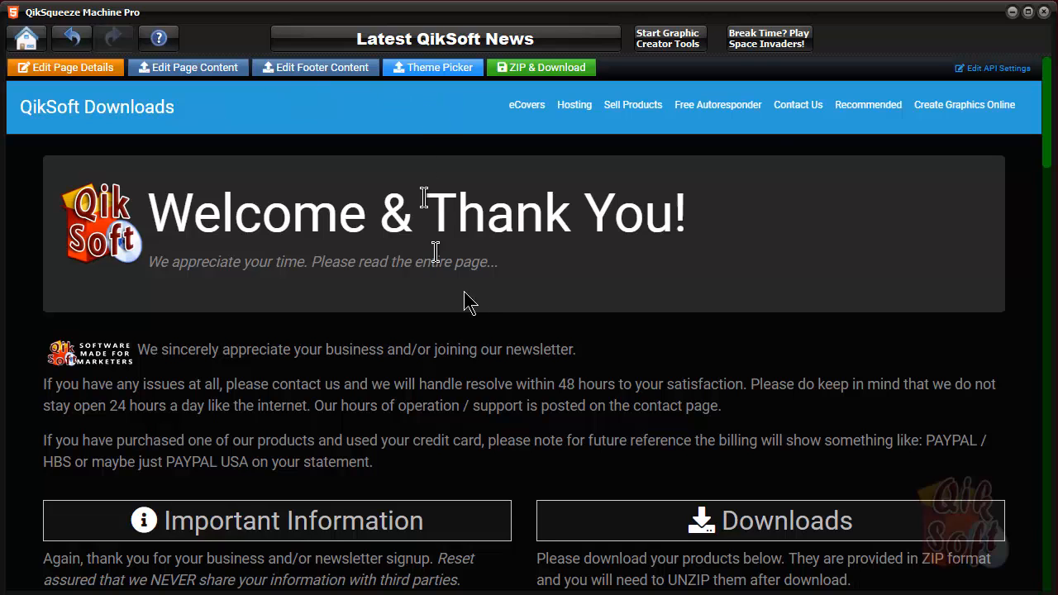
- Open the built-in Space Invaders break-time game
{"action": "left_click", "coordinate": [791, 48]}
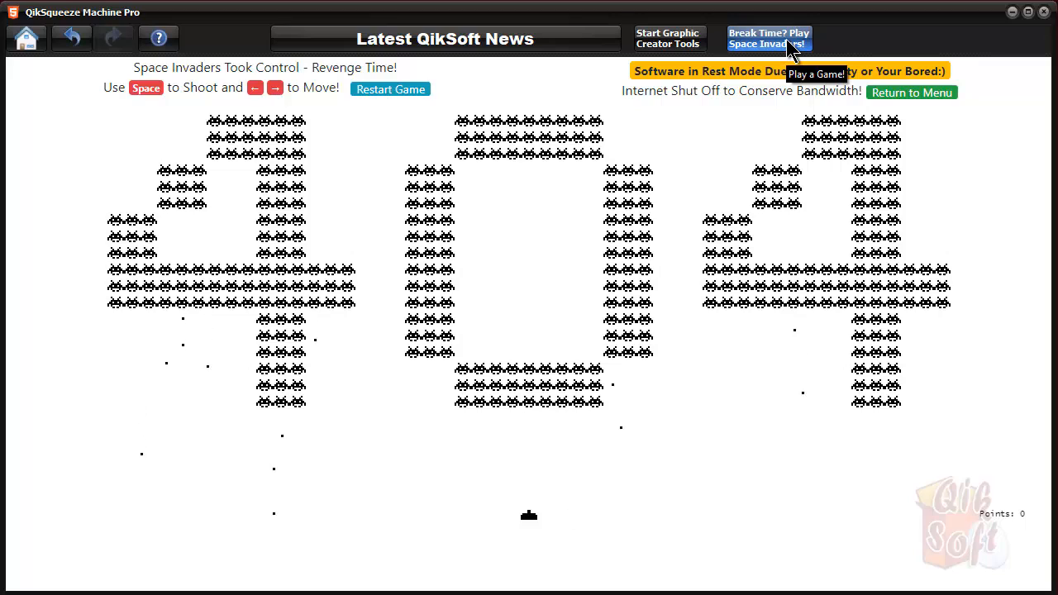